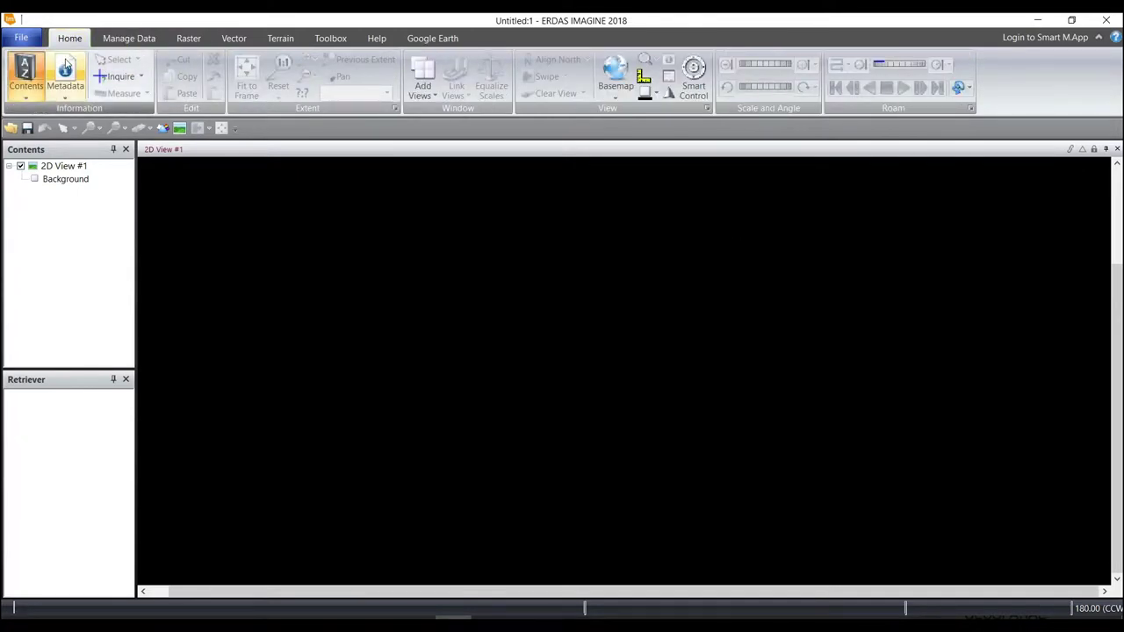
Open the Image Metadata viewer and pick Sorrento_ortho_1.tif from the Sorrento folder.
click(77, 73)
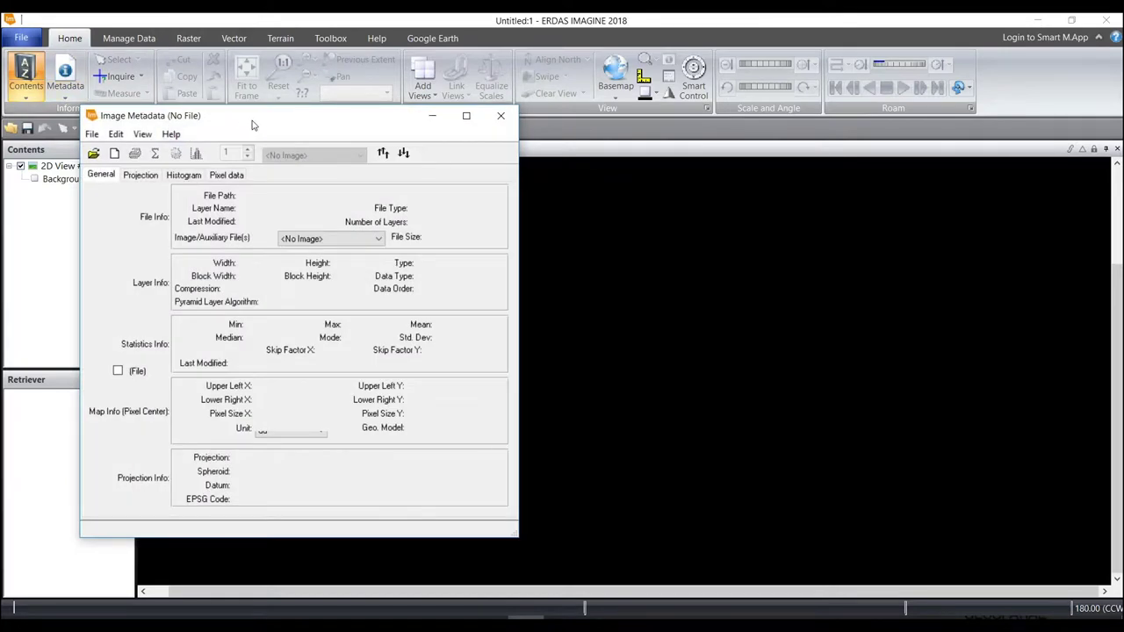
drag(252, 125, 548, 135)
click(389, 164)
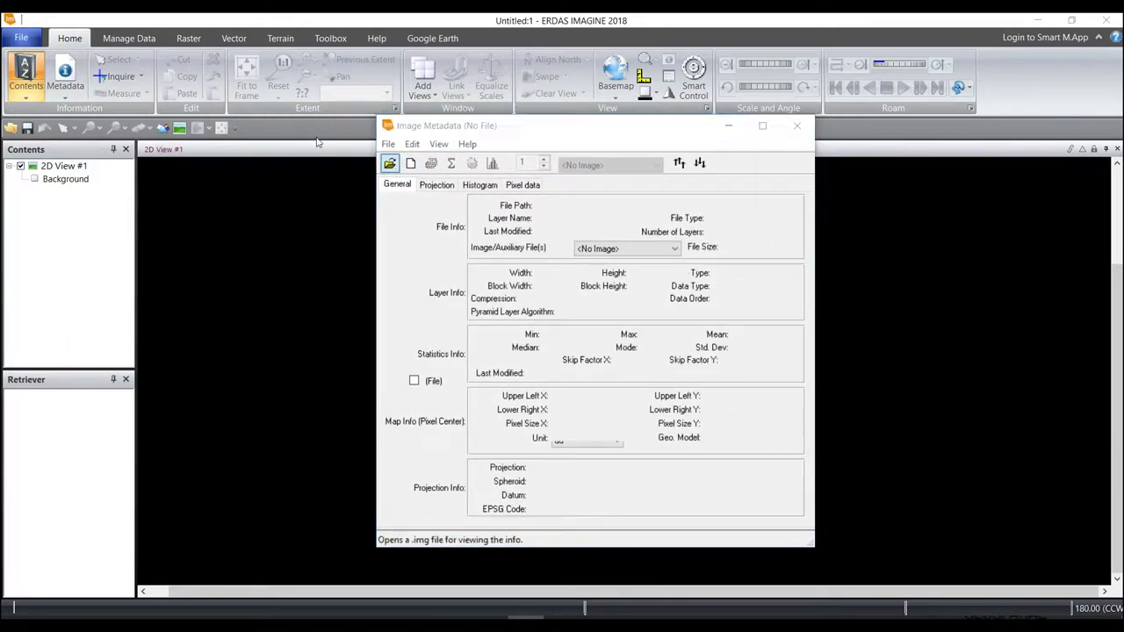
double_click(452, 276)
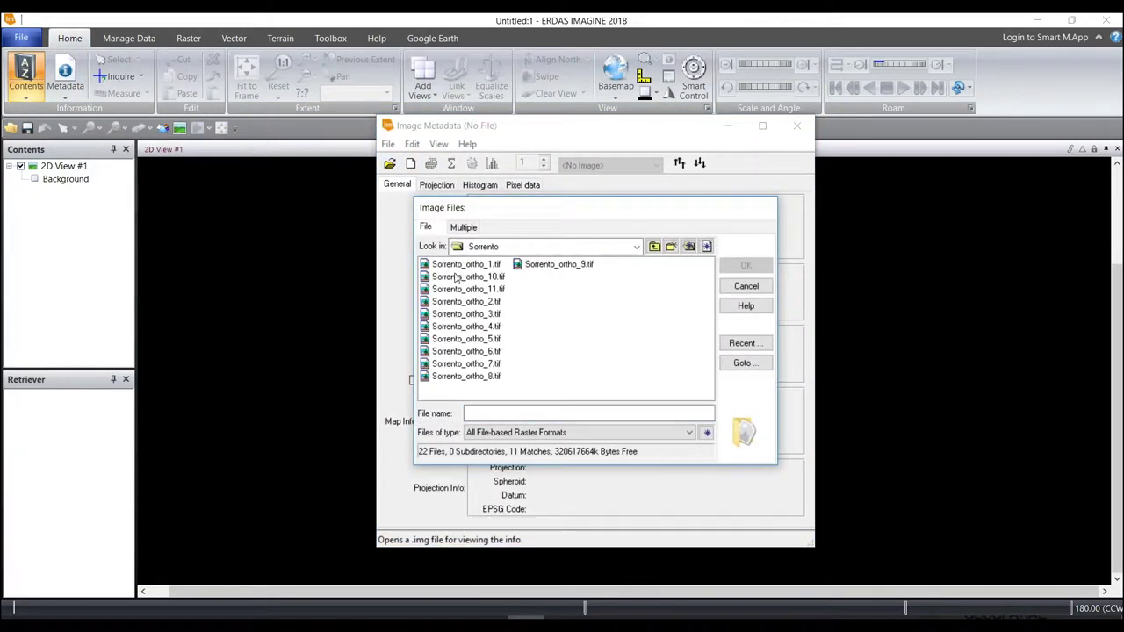
click(457, 264)
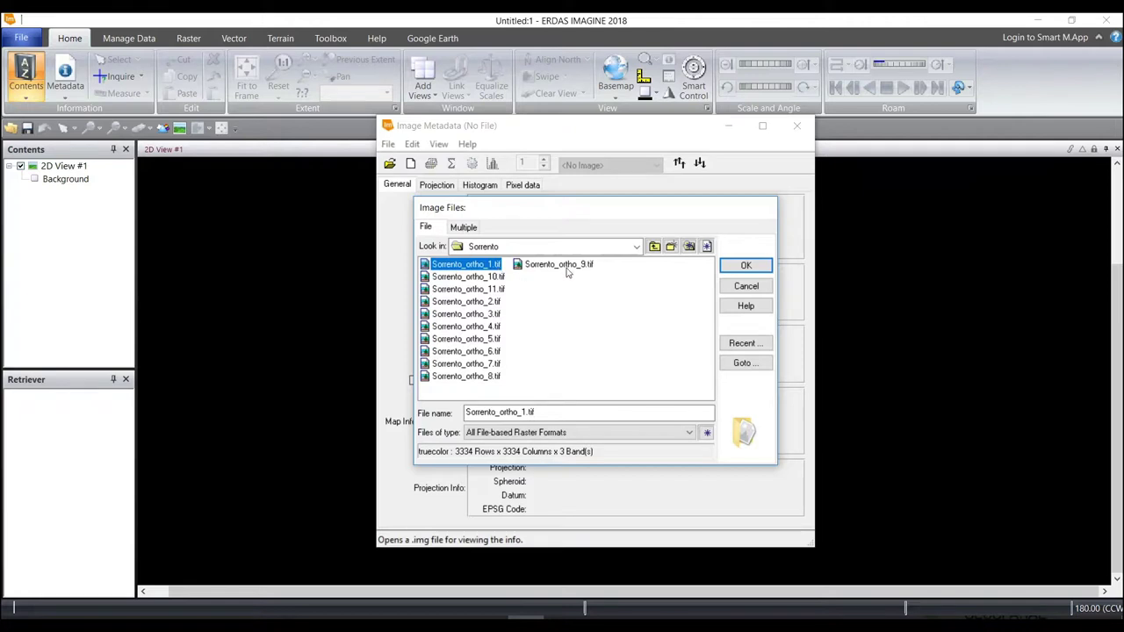
Load sorrento_ortho_1.tif and check its empty statistics and Unknown projection in the General tab.
click(737, 267)
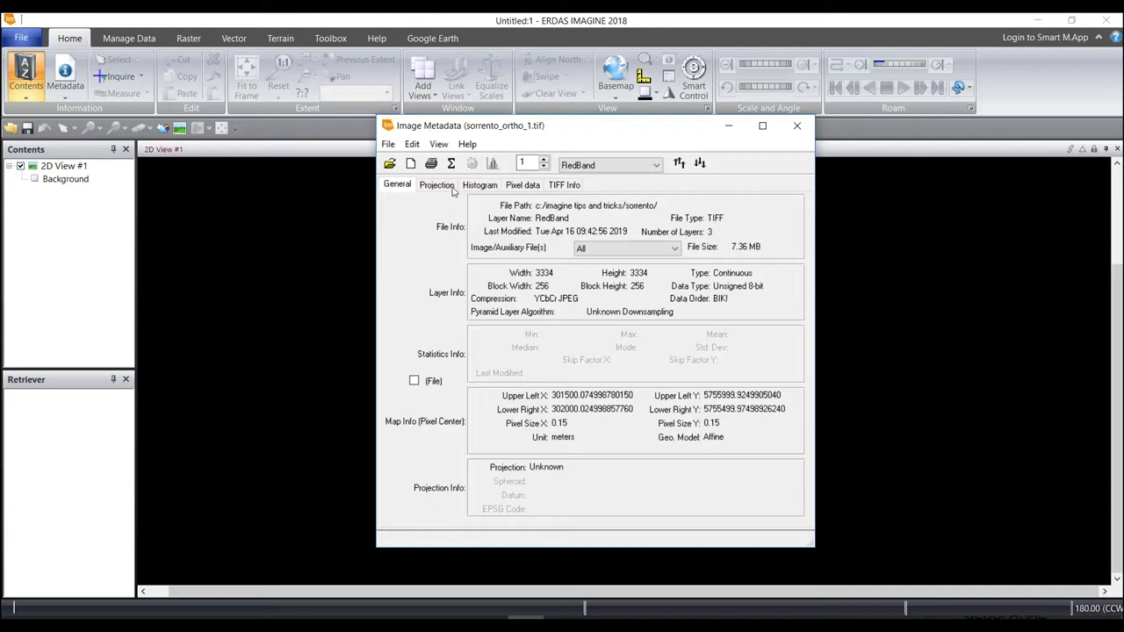
click(412, 144)
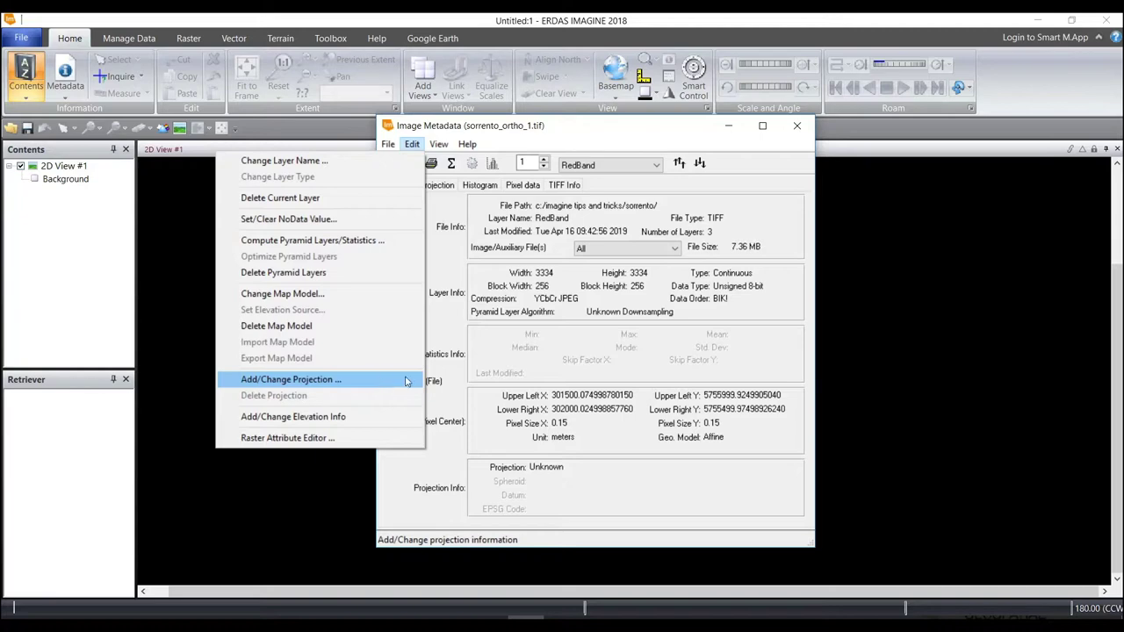
click(796, 127)
Open Manage Data > Pyramids & Statistics with Sorrento_ortho_1.tif as input and Compute Statistics enabled.
click(797, 127)
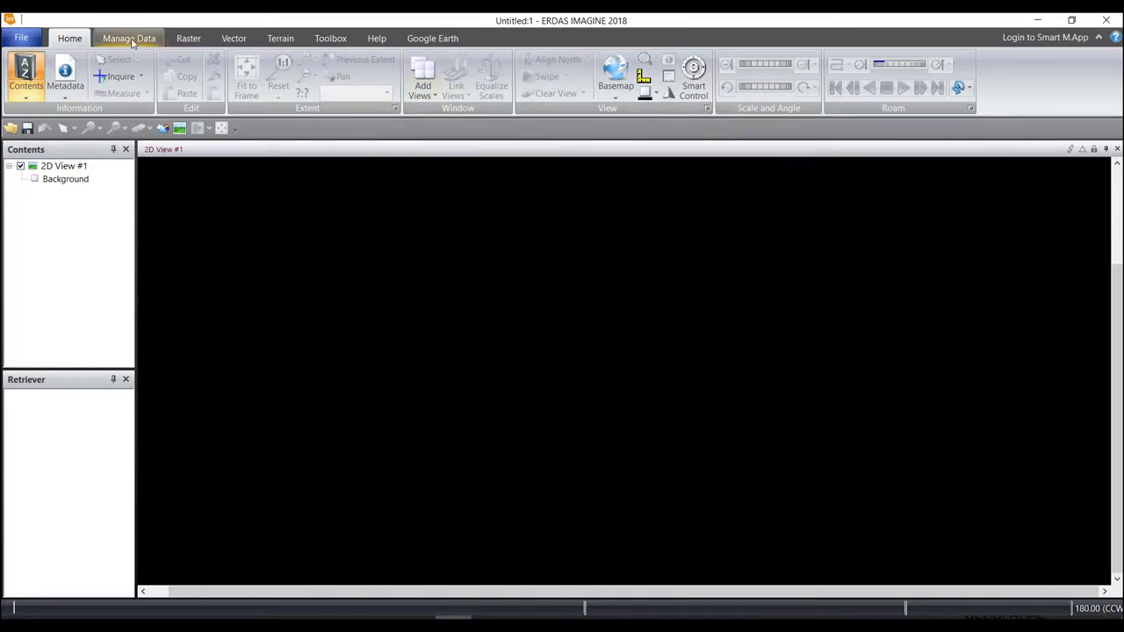
click(132, 42)
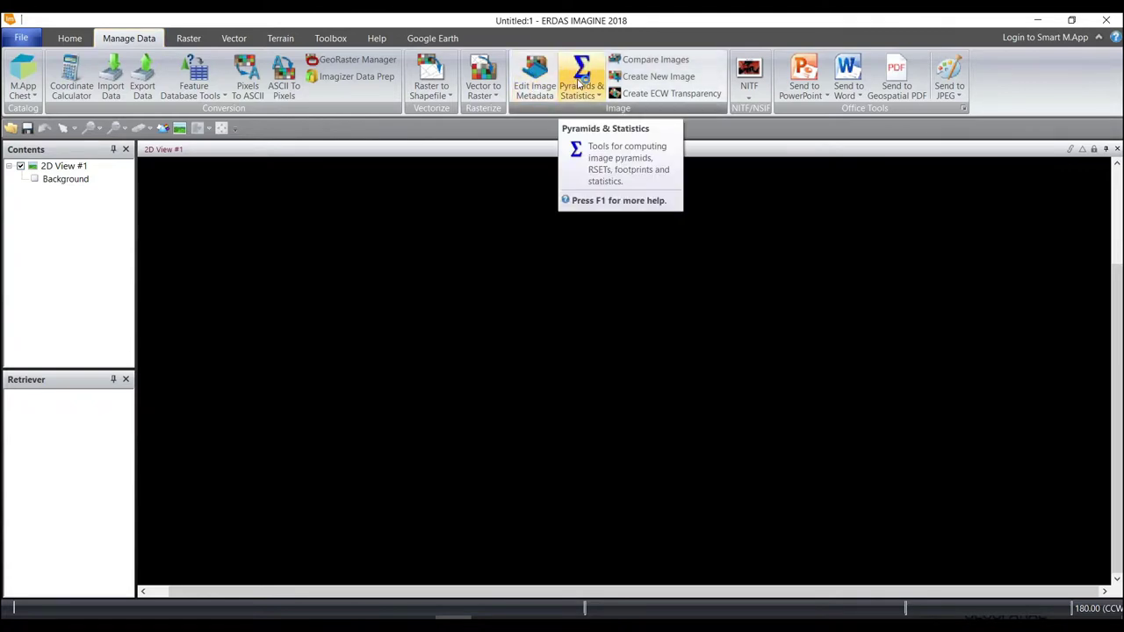
click(577, 84)
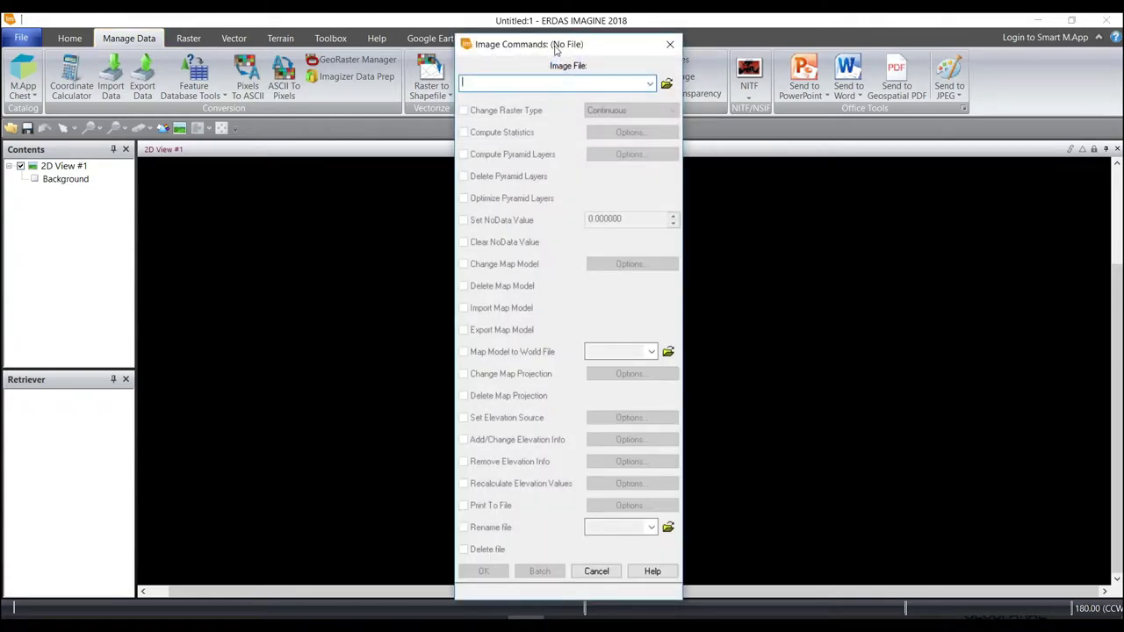
click(673, 74)
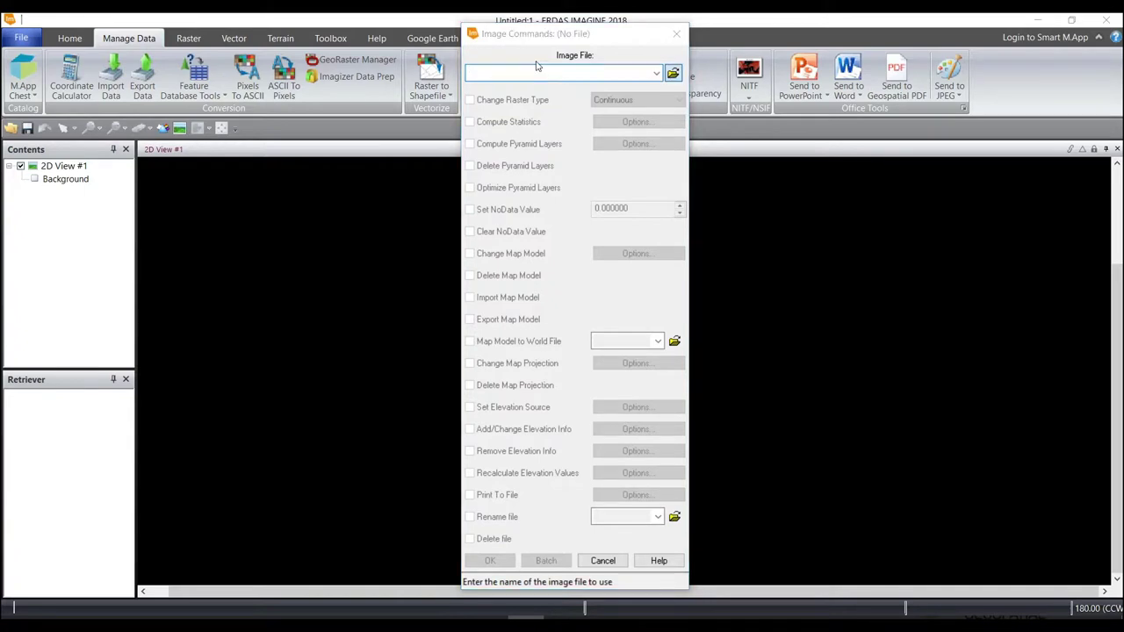
double_click(437, 255)
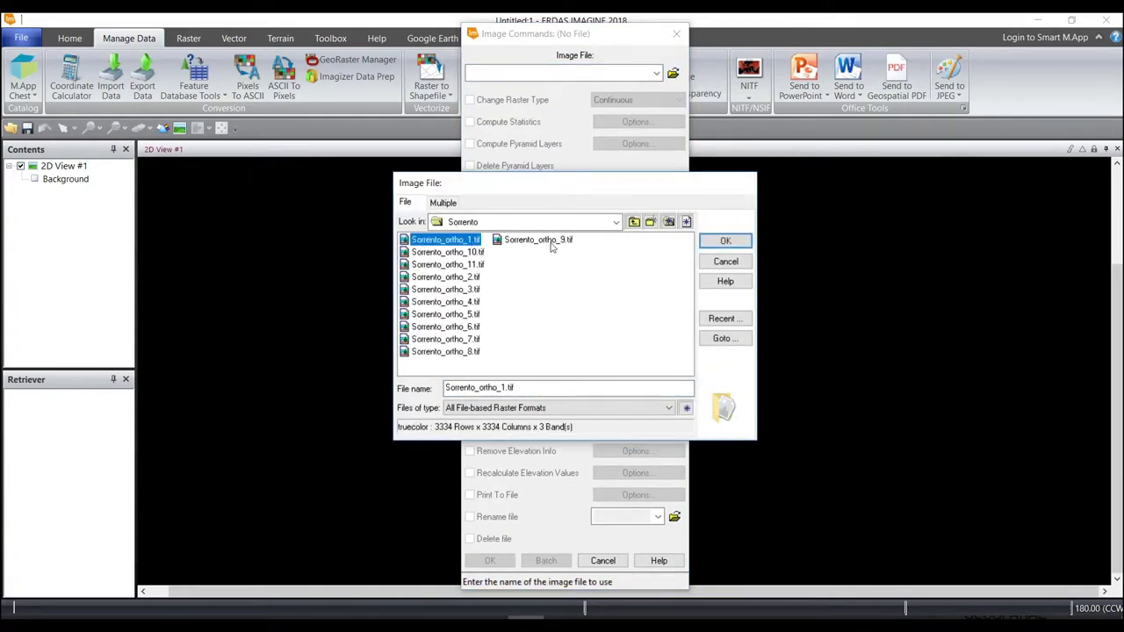
key(Return)
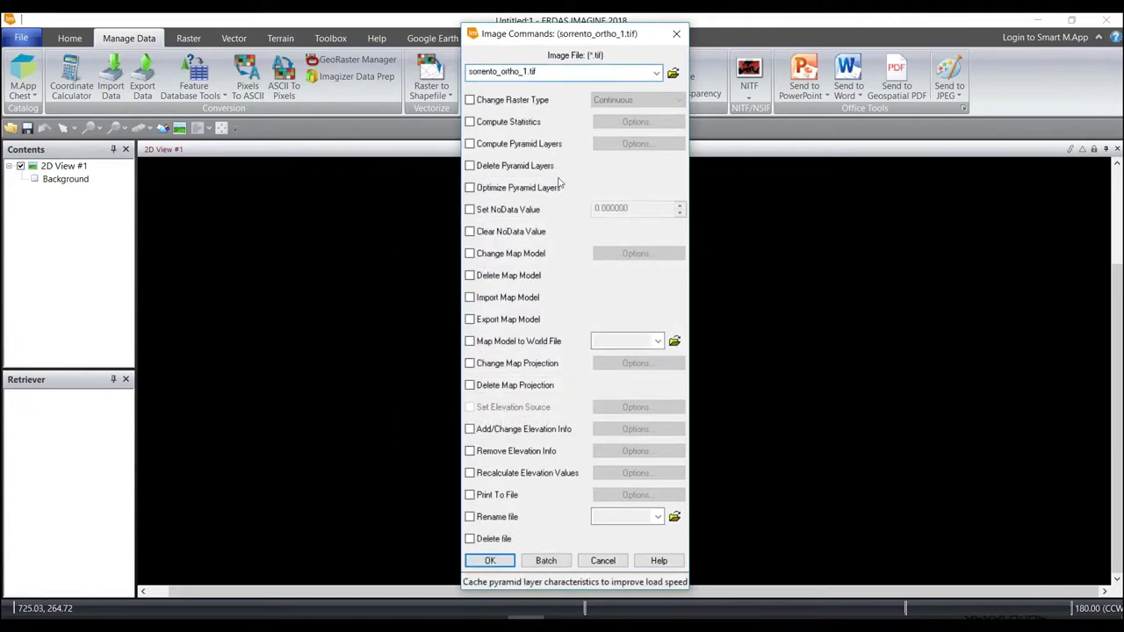
click(470, 122)
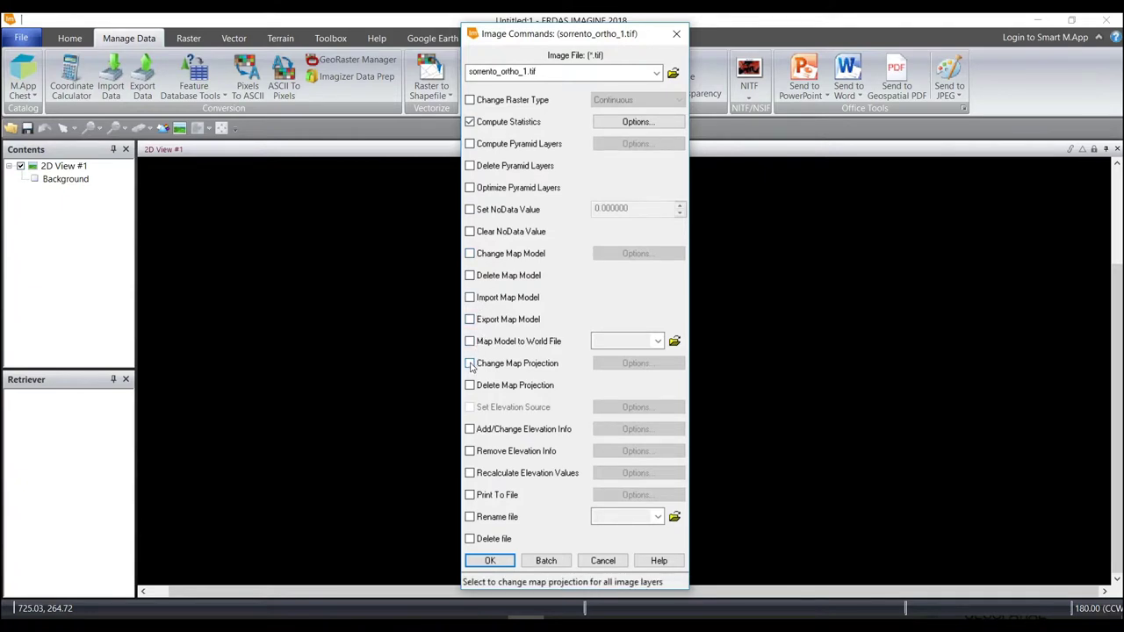
Keep statistics skip factors at 1 with the Default bin function, then enable Change Map Projection.
click(637, 122)
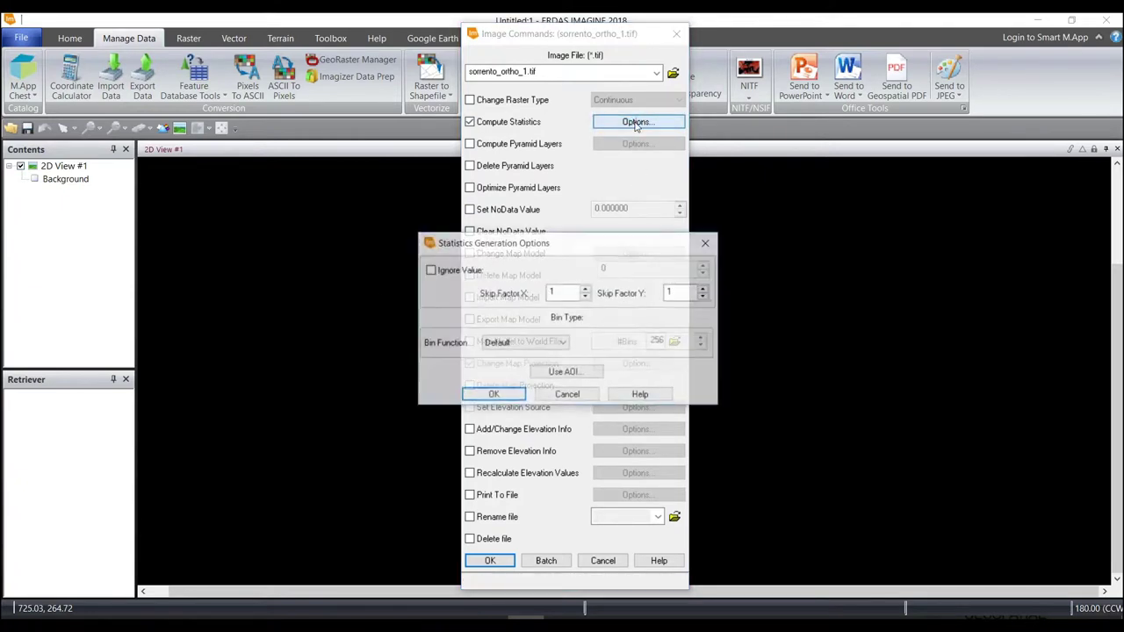
drag(588, 247, 592, 217)
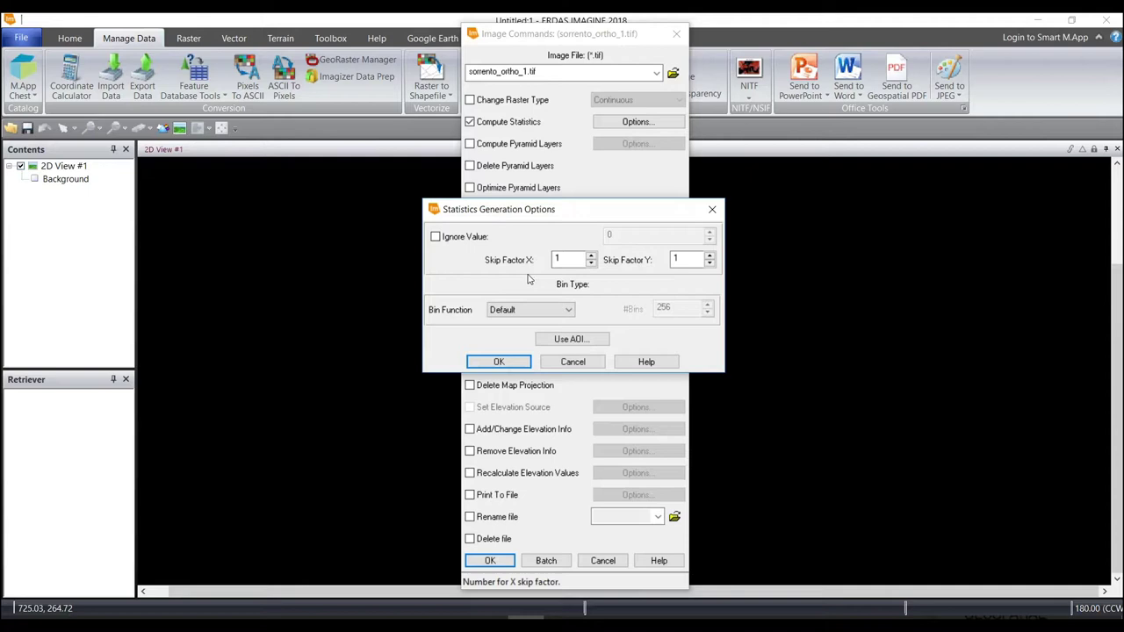
click(492, 361)
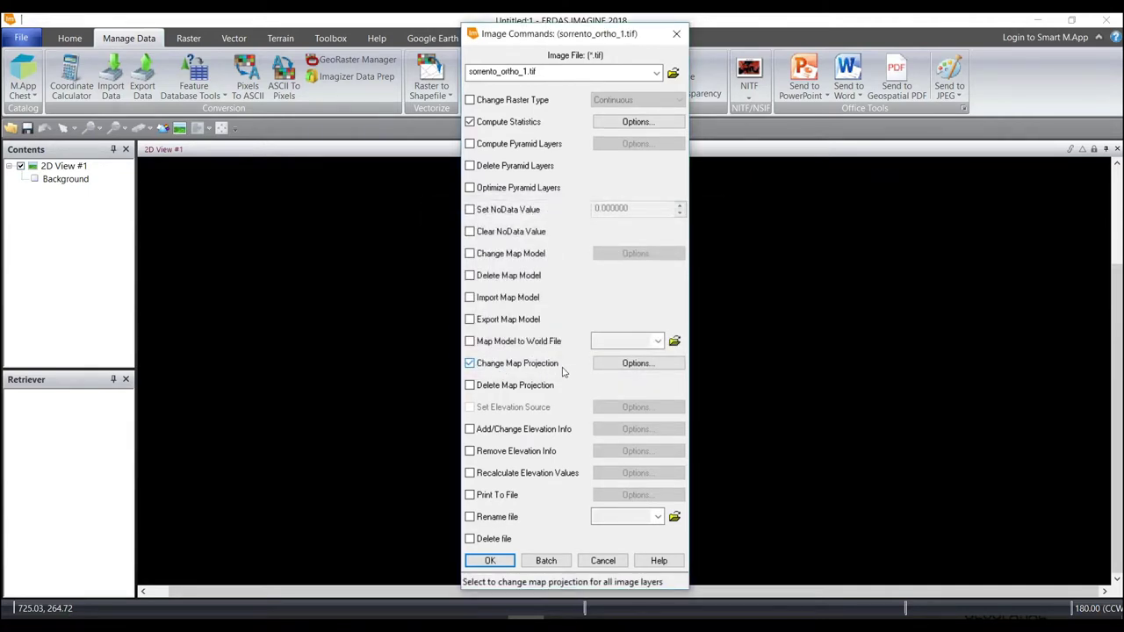
click(615, 364)
Bring up Map Projection Options, currently showing the Africa category with CAPE / Tm19.
click(635, 362)
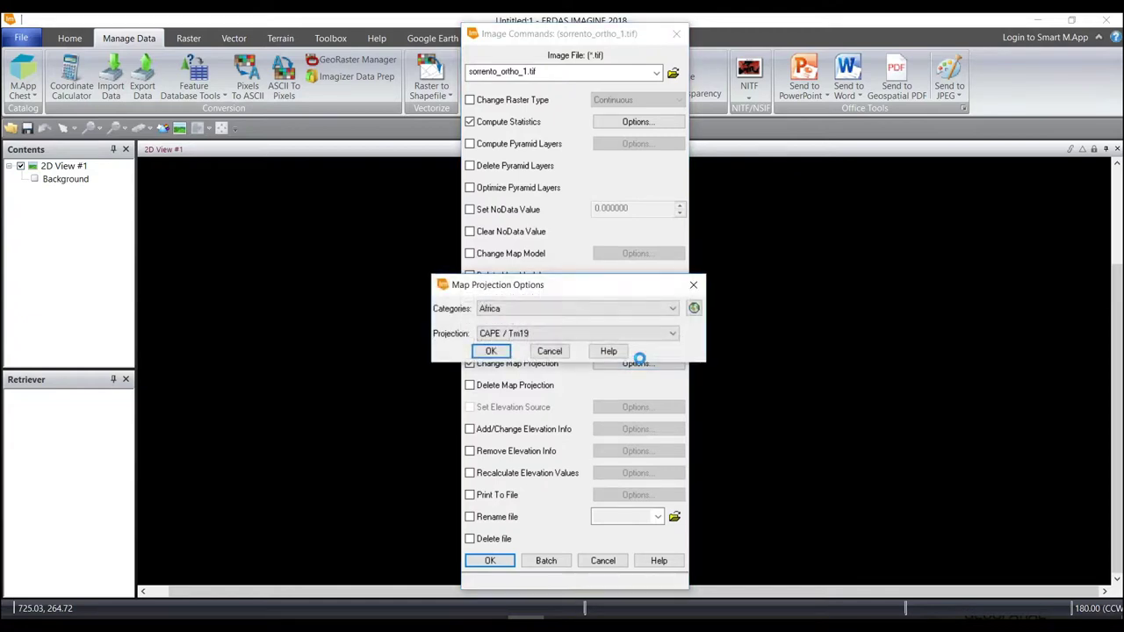
drag(527, 300, 537, 290)
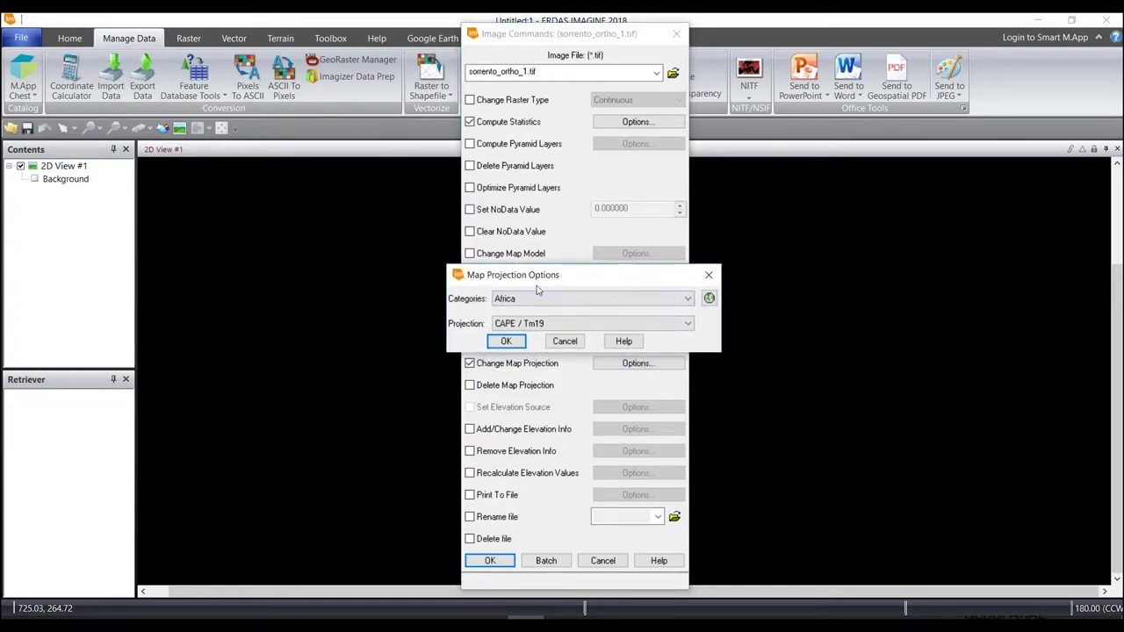
In the Projection Chooser, set the projection type to UTM and leave the spheroid unchanged.
click(709, 300)
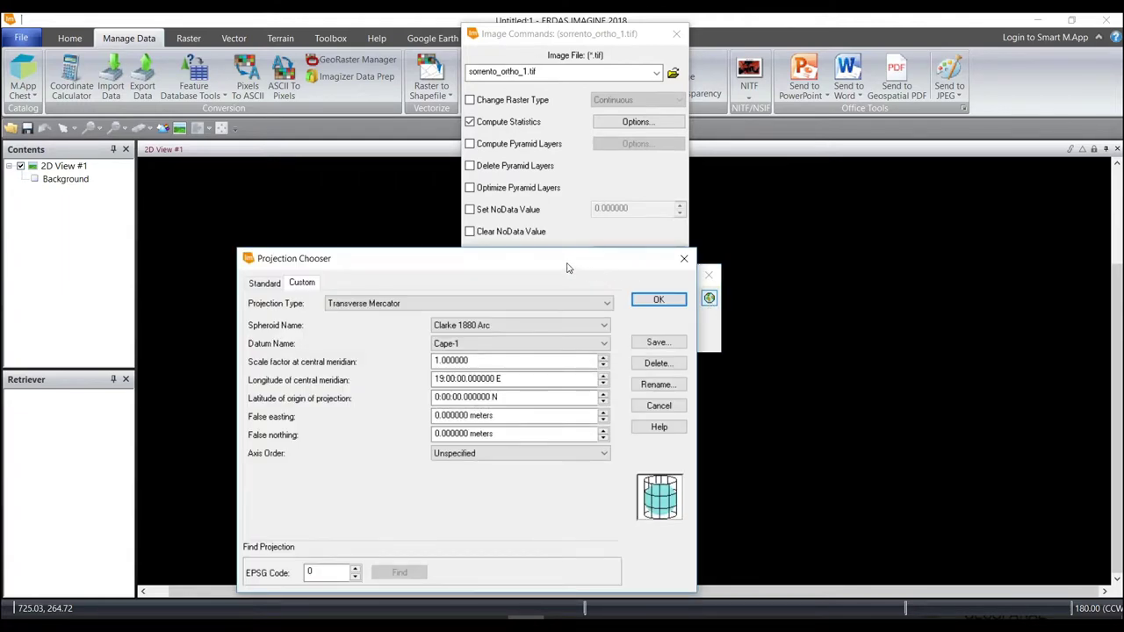
drag(564, 259, 642, 178)
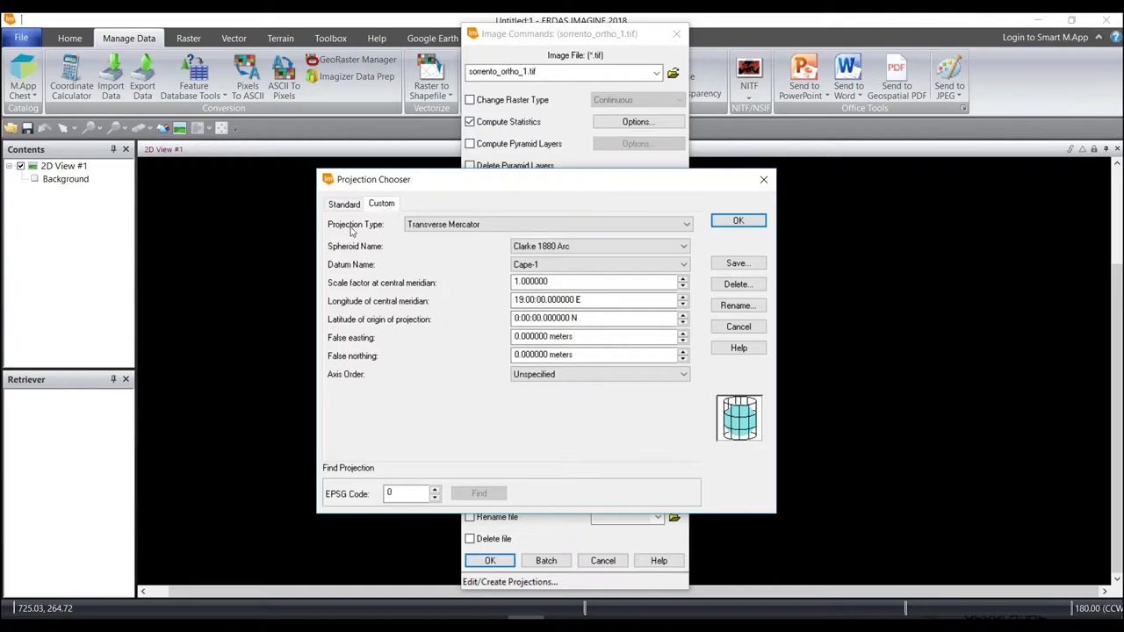
click(436, 225)
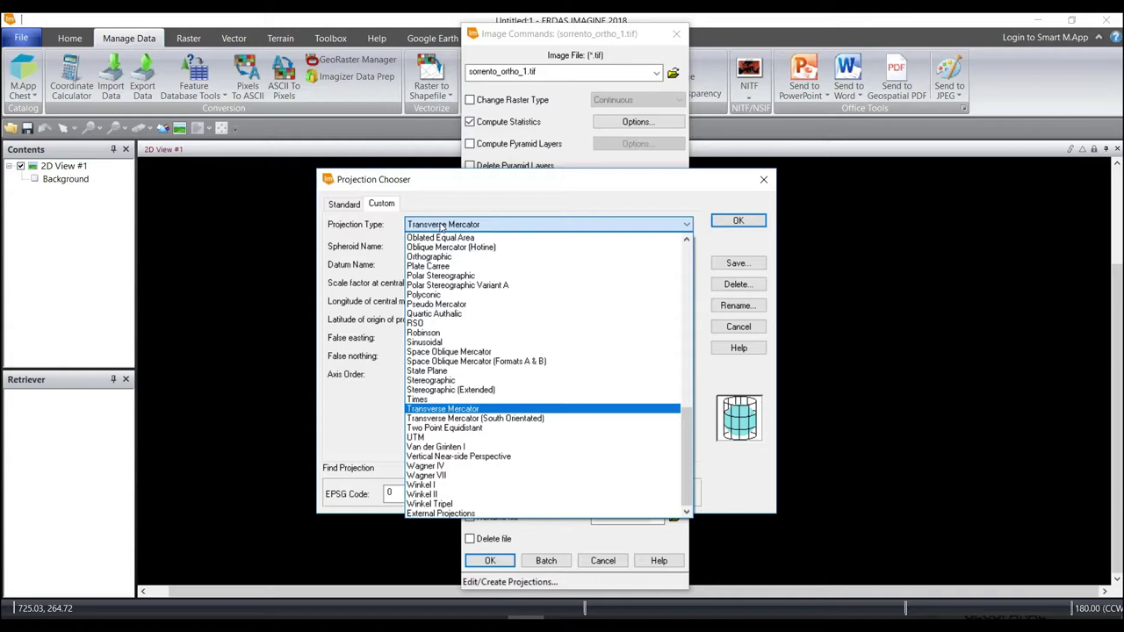
click(432, 438)
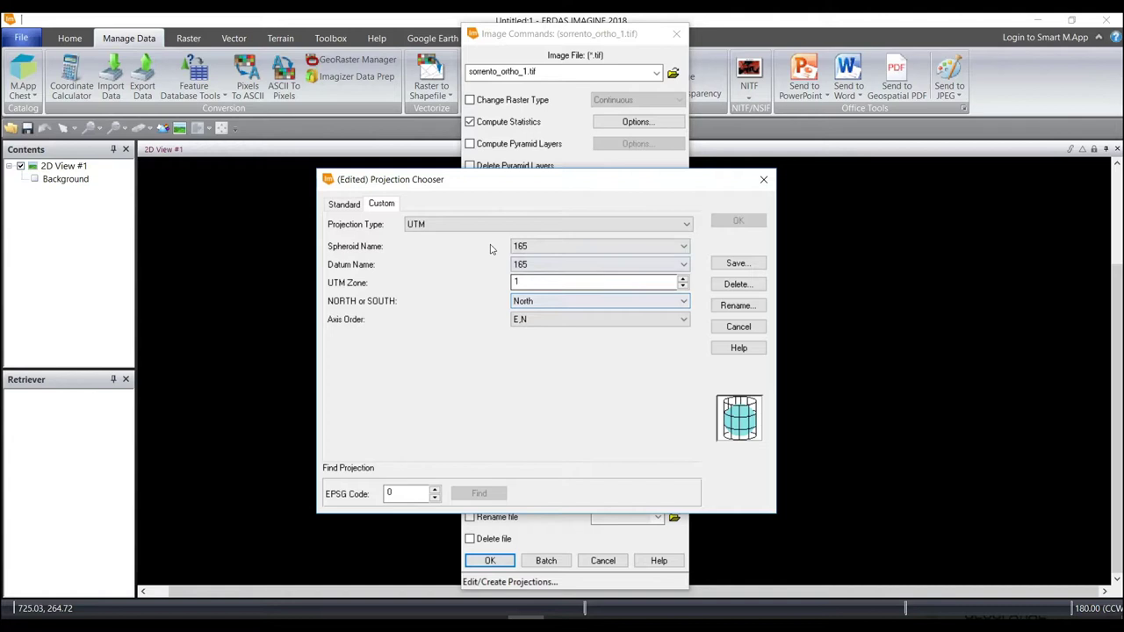
click(562, 248)
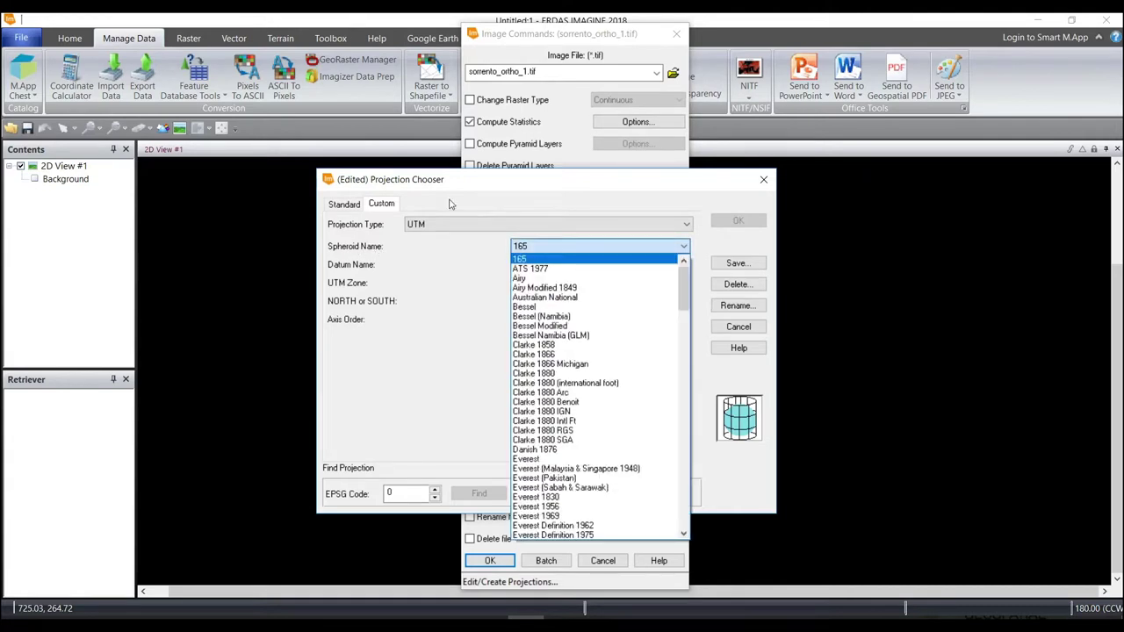
click(449, 204)
Look up EPSG code 32755 (WGS 84 / UTM Zone 55 South) and accept it as the map projection.
drag(404, 493, 377, 493)
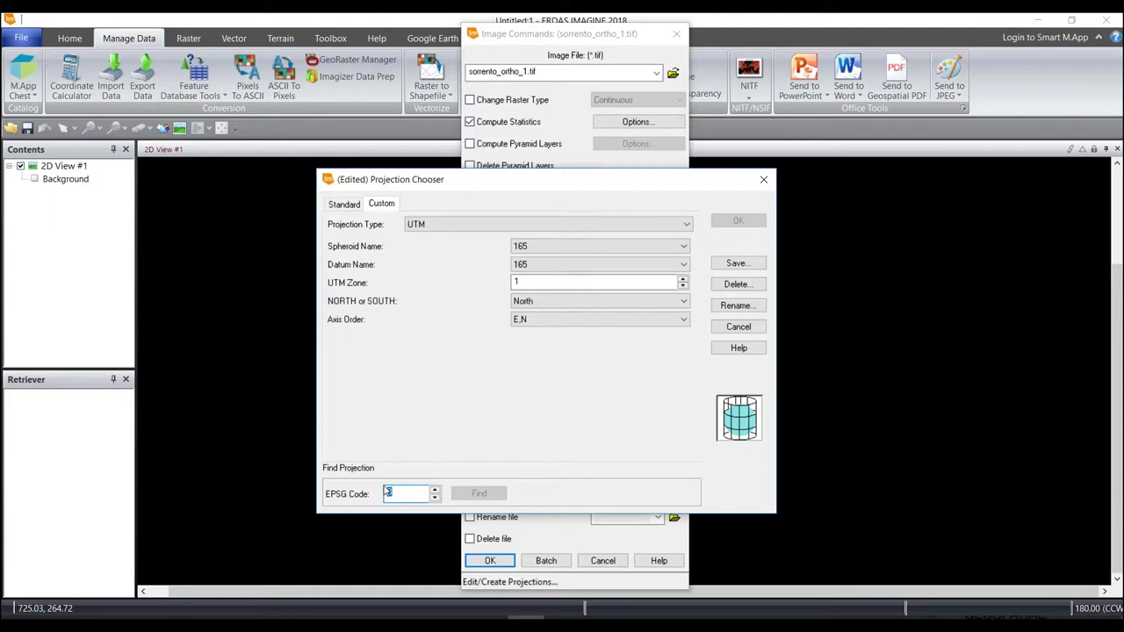
text(32755)
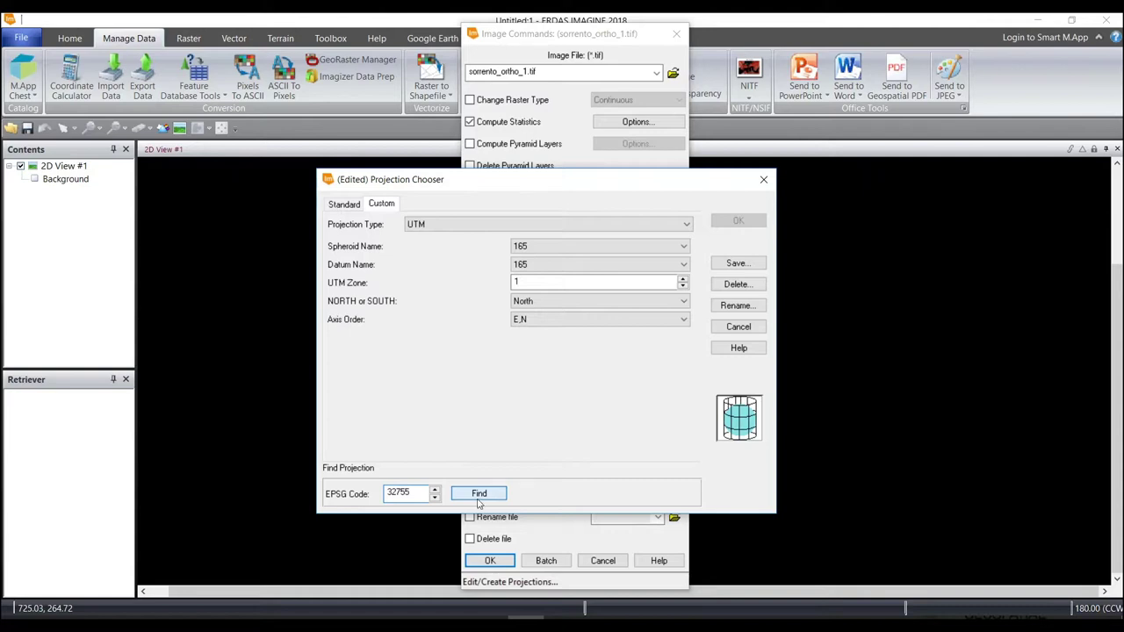
click(480, 495)
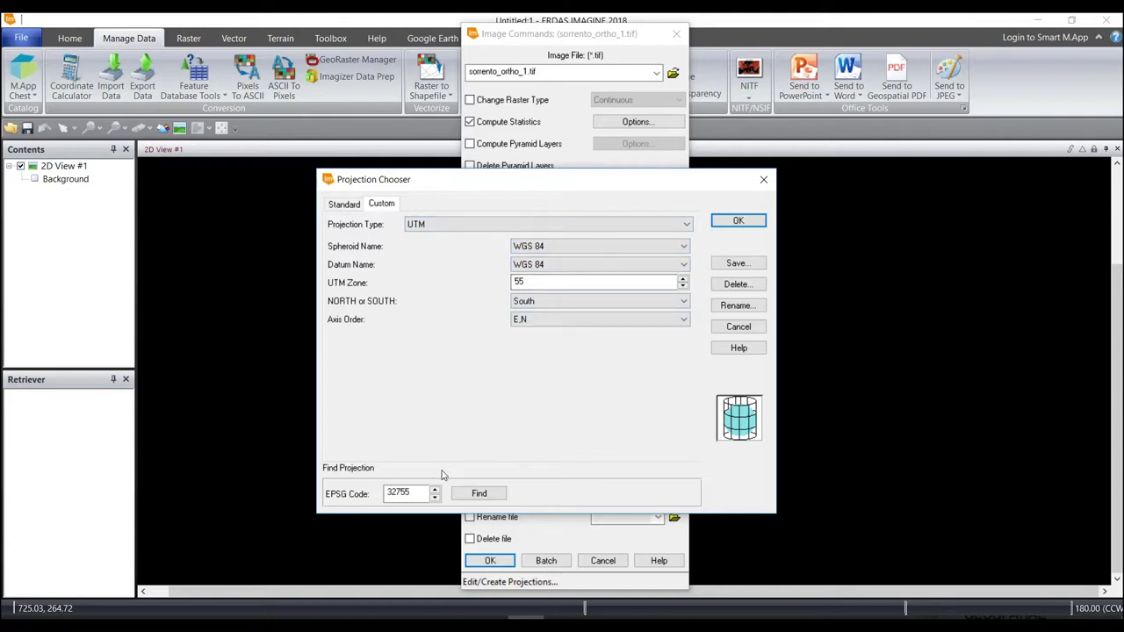
click(401, 496)
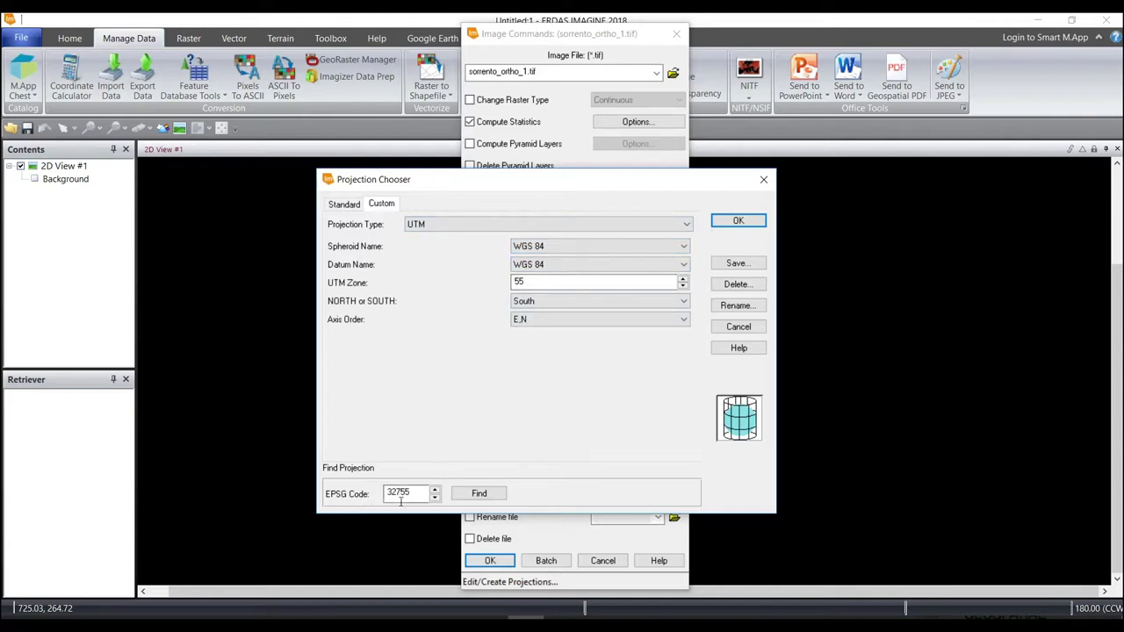
click(738, 221)
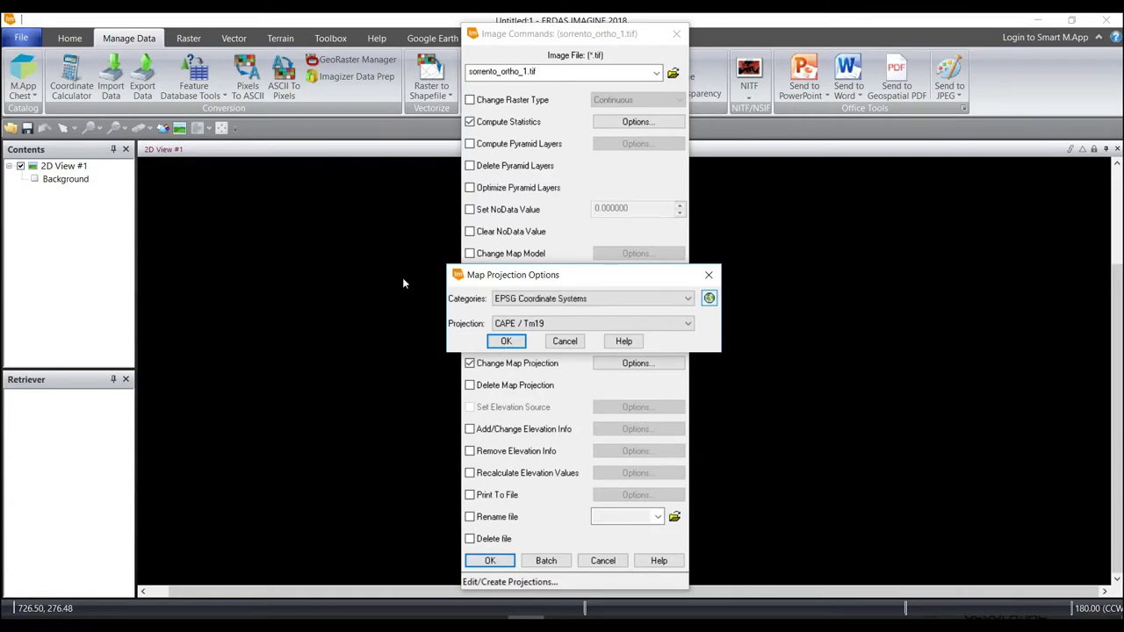
click(505, 342)
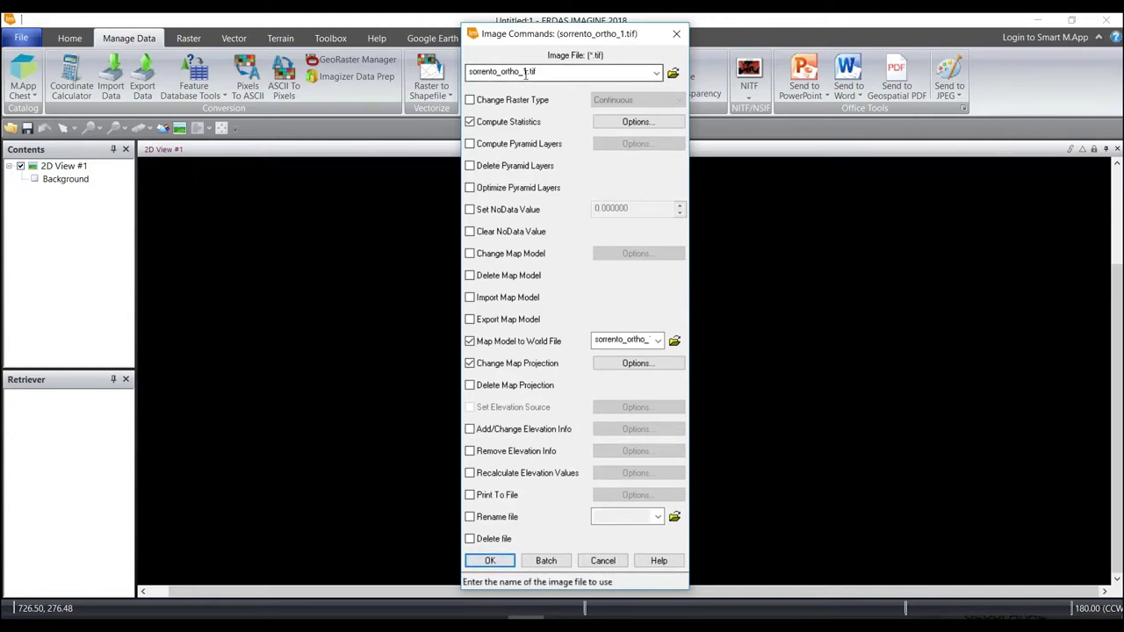
Convert the commands to a batch job and add Sorrento_ortho_10 through Sorrento_ortho_9 as inputs.
click(546, 560)
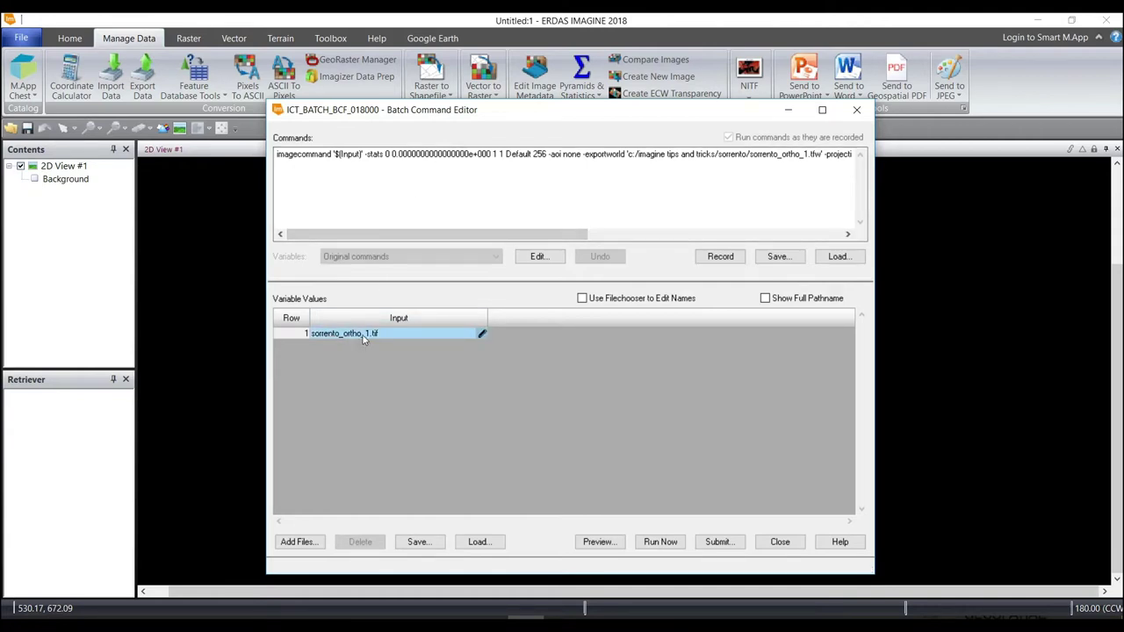
click(298, 541)
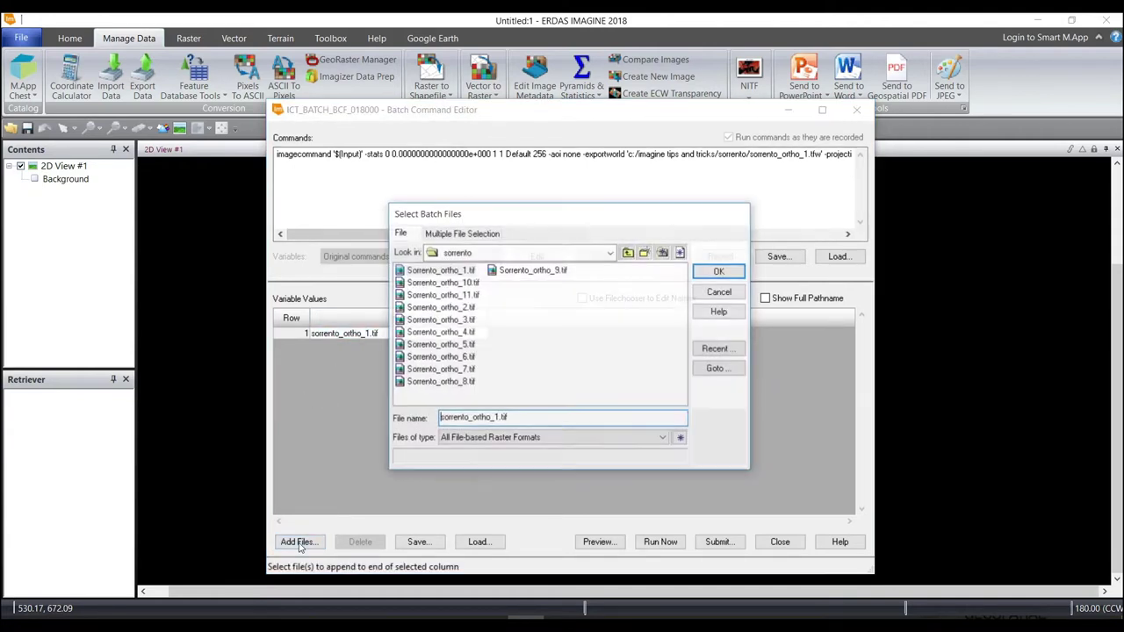
click(457, 282)
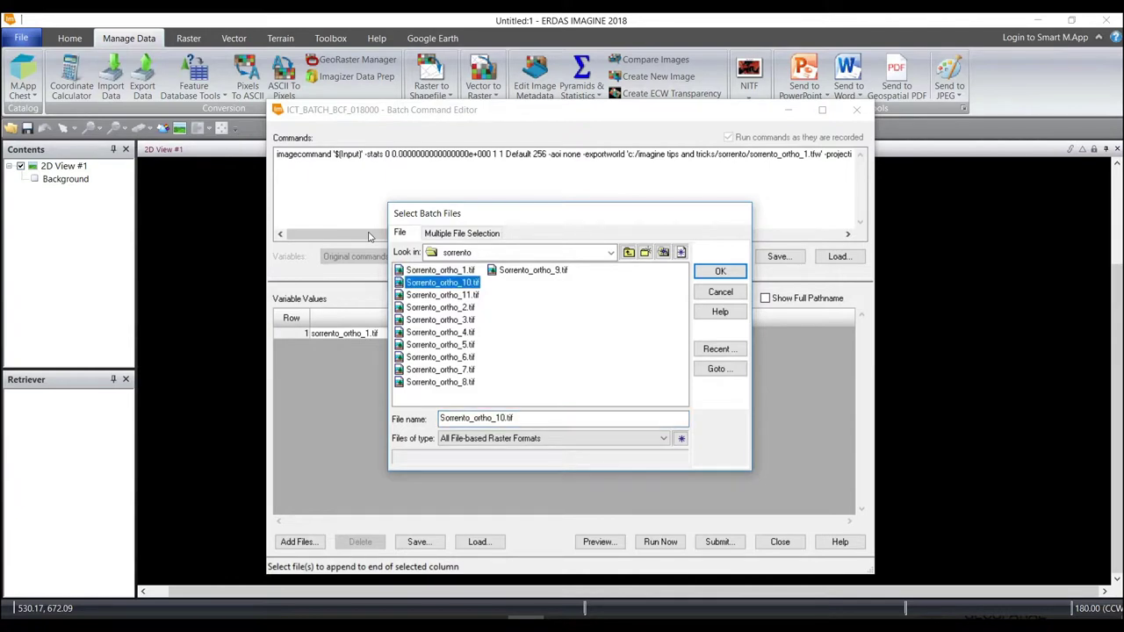
shift+click(531, 272)
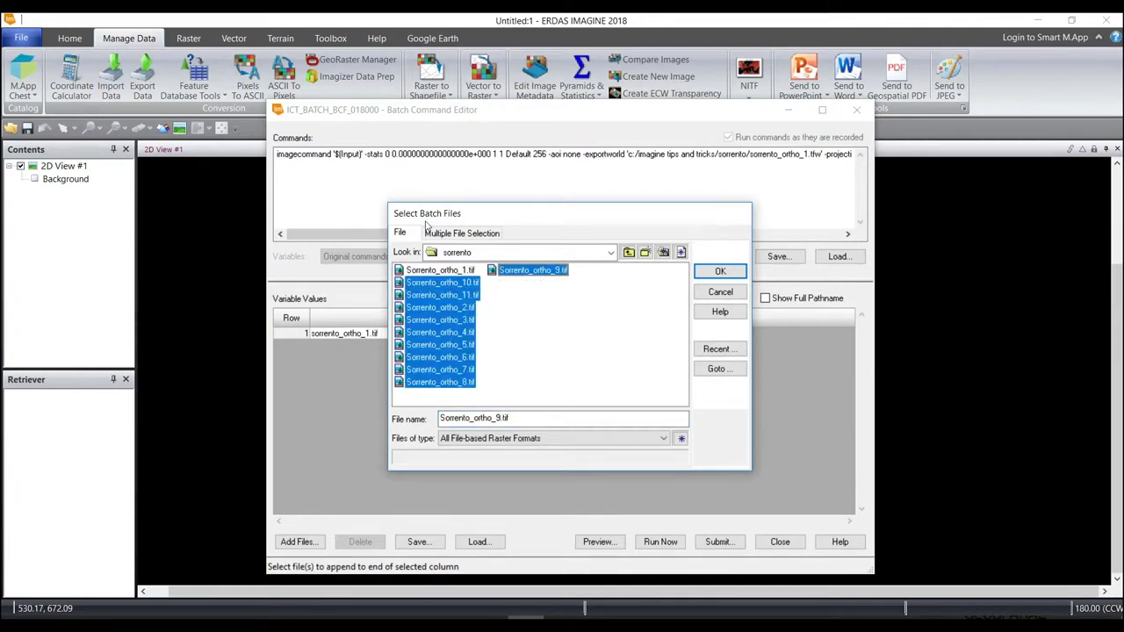
click(719, 273)
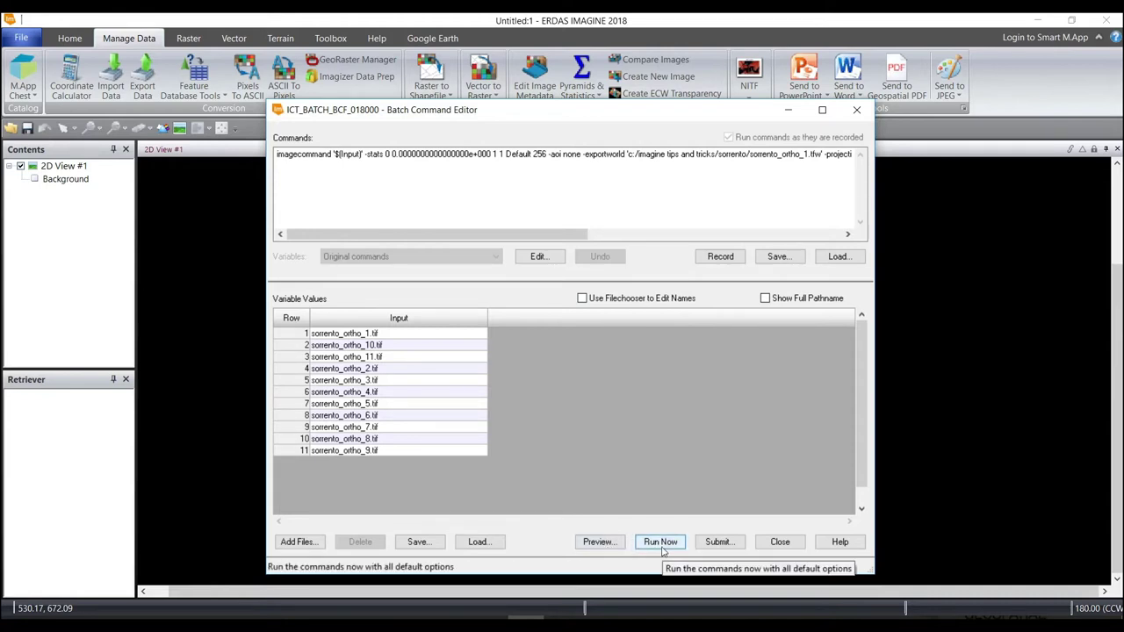
Submit the batch with 2 simultaneous processes, starting now, until 11 of 11 commands succeed.
click(319, 337)
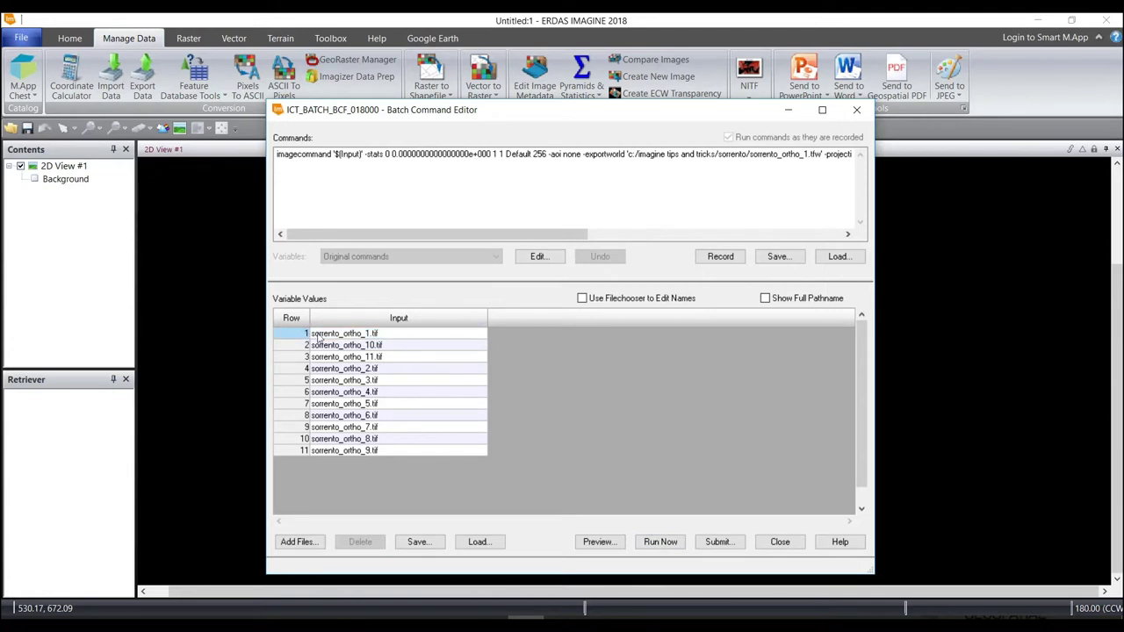
click(318, 337)
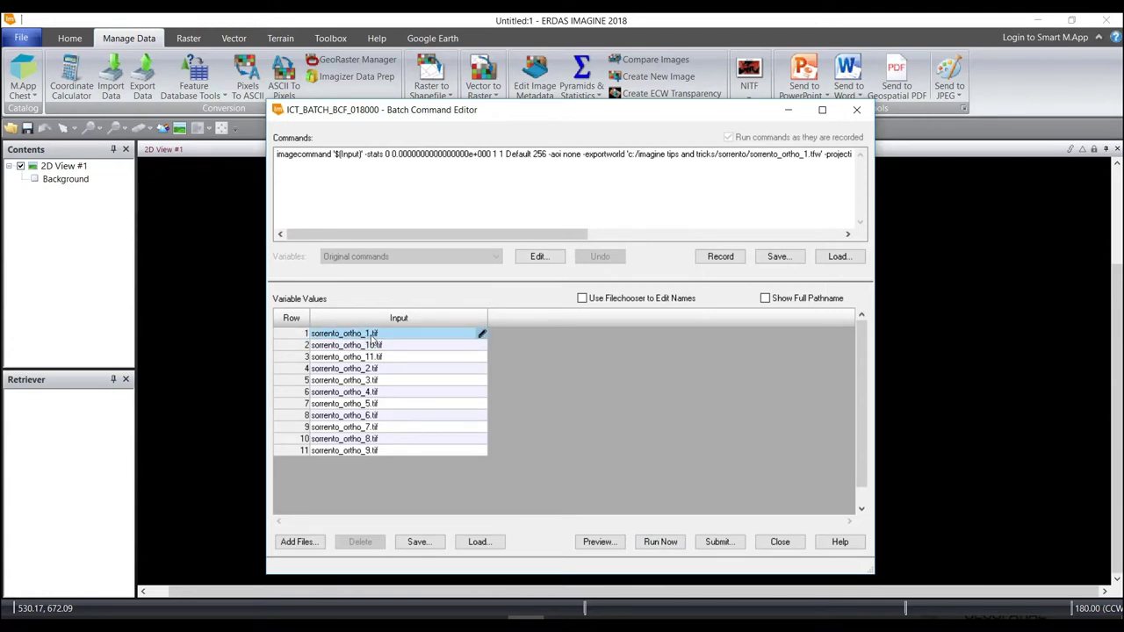
click(719, 542)
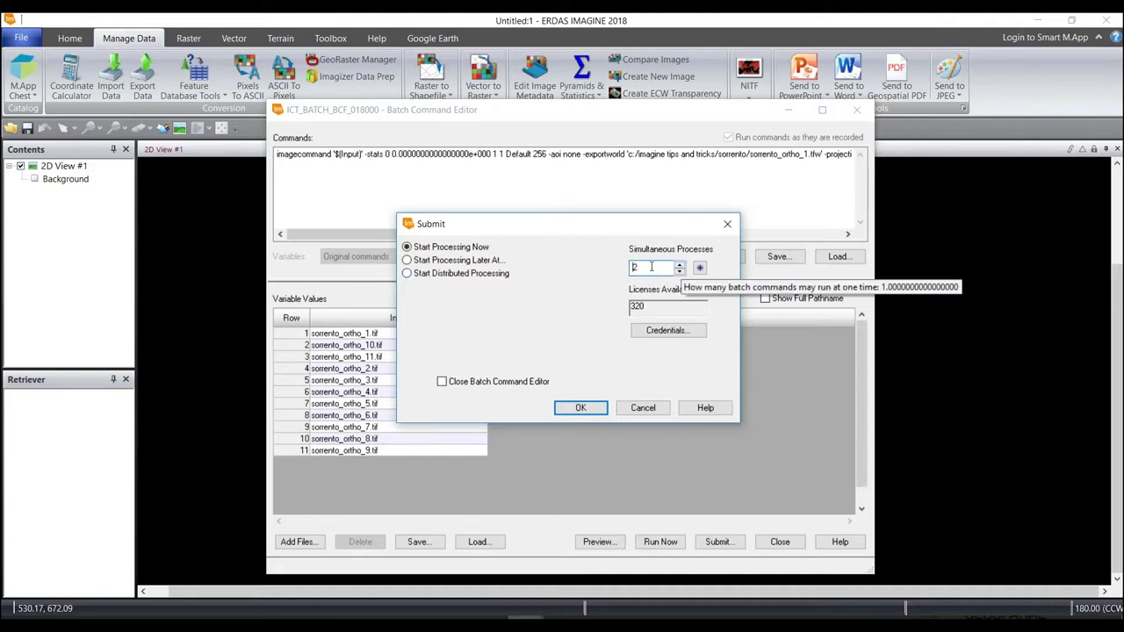
click(680, 265)
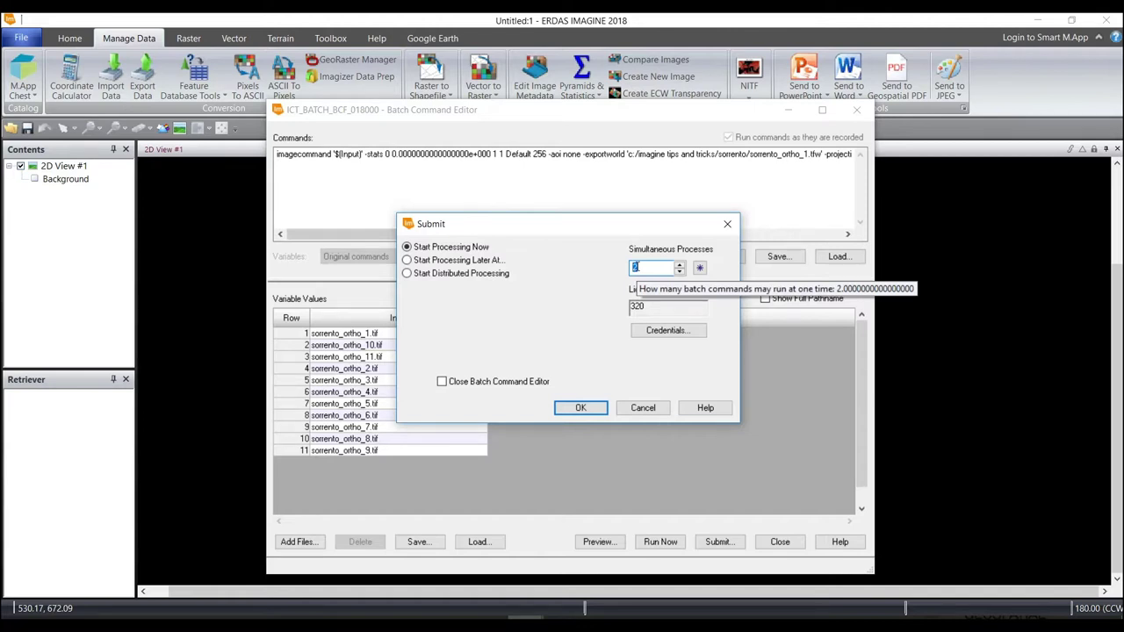
double_click(633, 267)
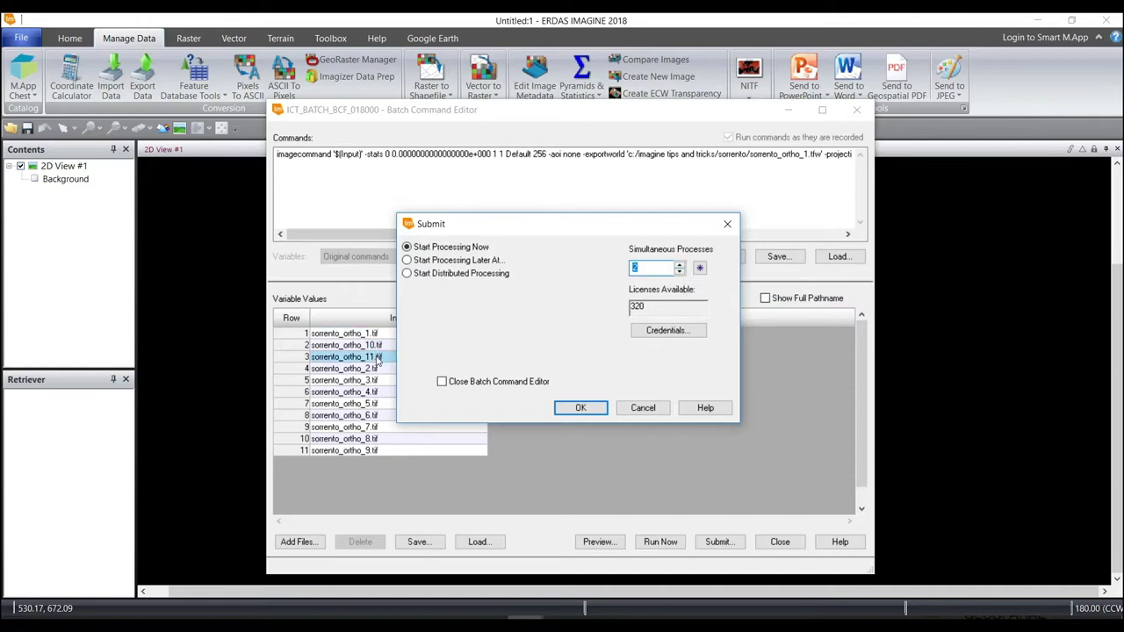
click(580, 408)
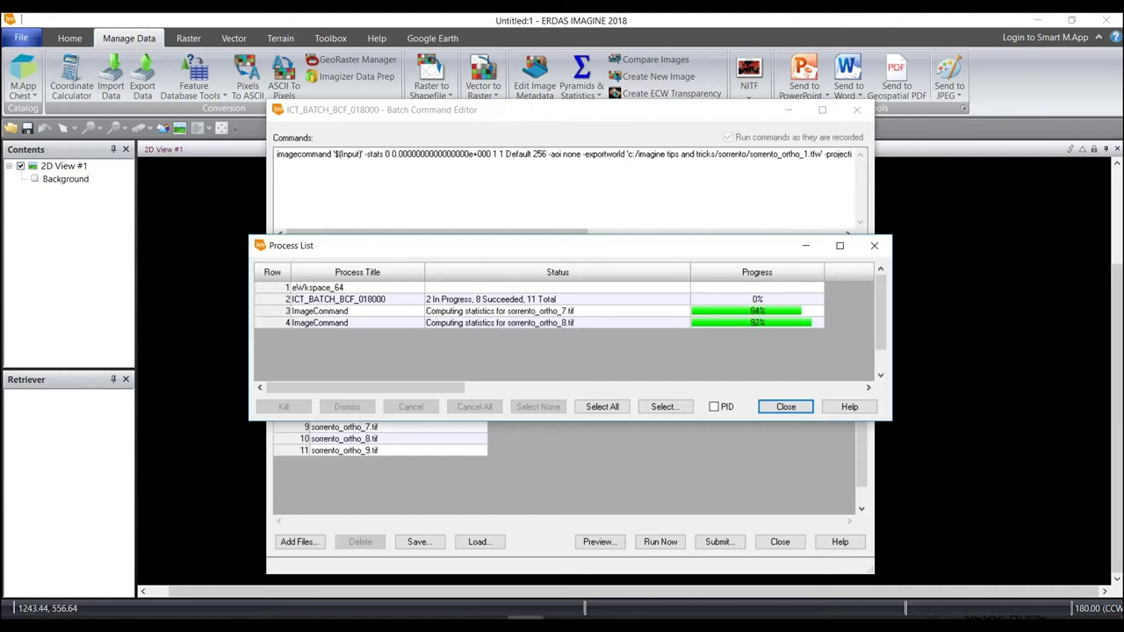
Close the finished Process List and the Batch Command Editor, confirming with Yes.
click(778, 410)
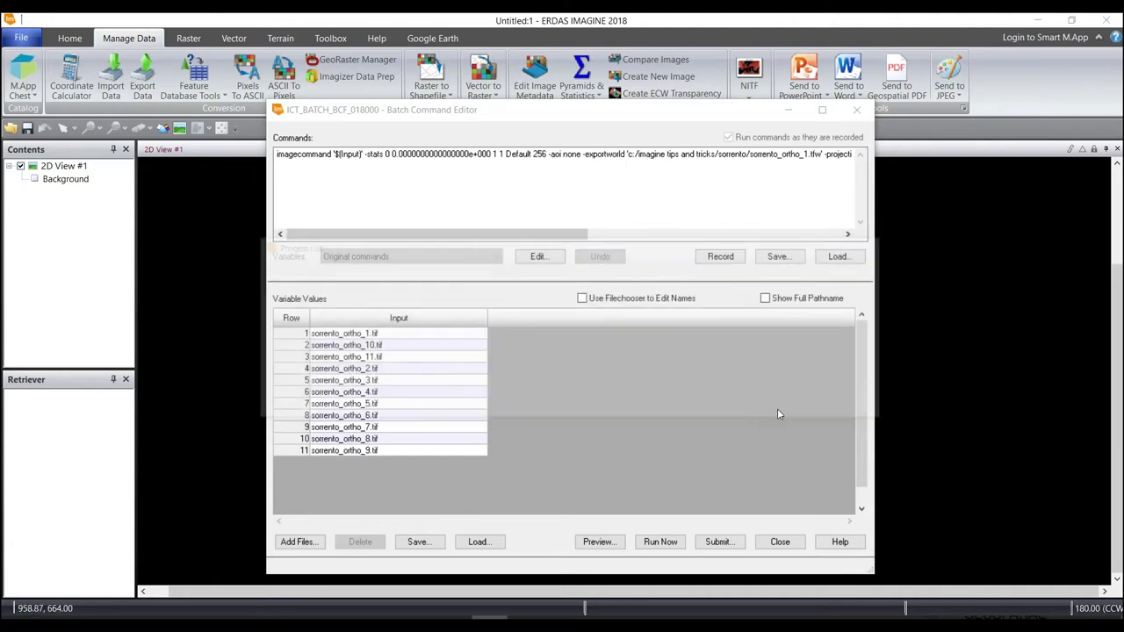
click(780, 541)
click(573, 382)
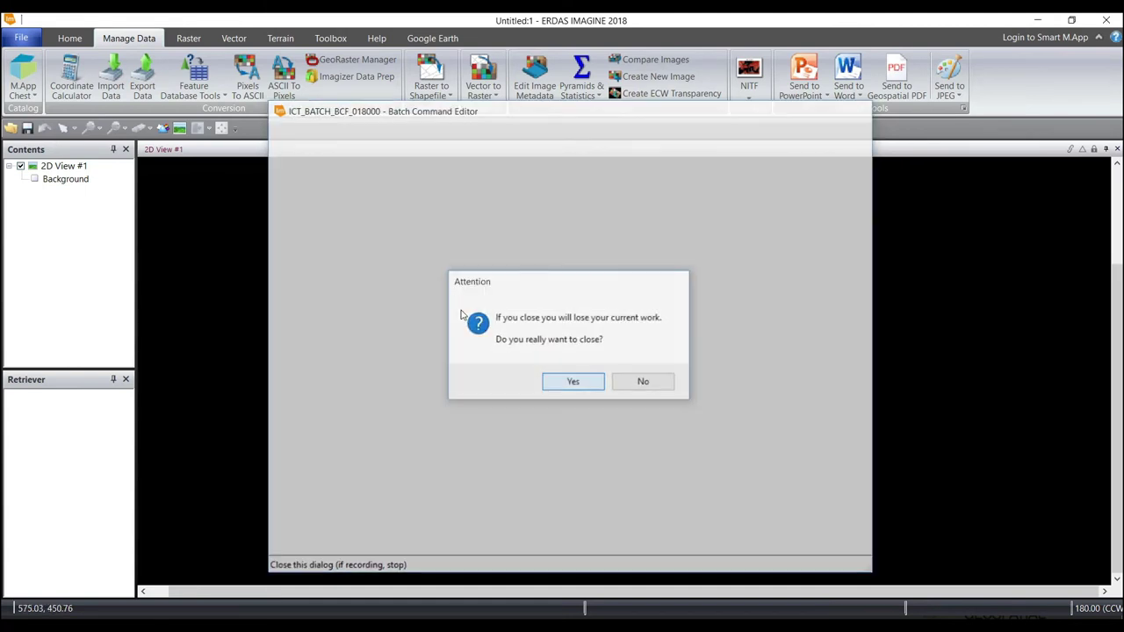
Load Sorrento_ortho_1.tif into Image Metadata to confirm statistics and UTM Zone 55, WGS 84, EPSG 32755.
click(69, 37)
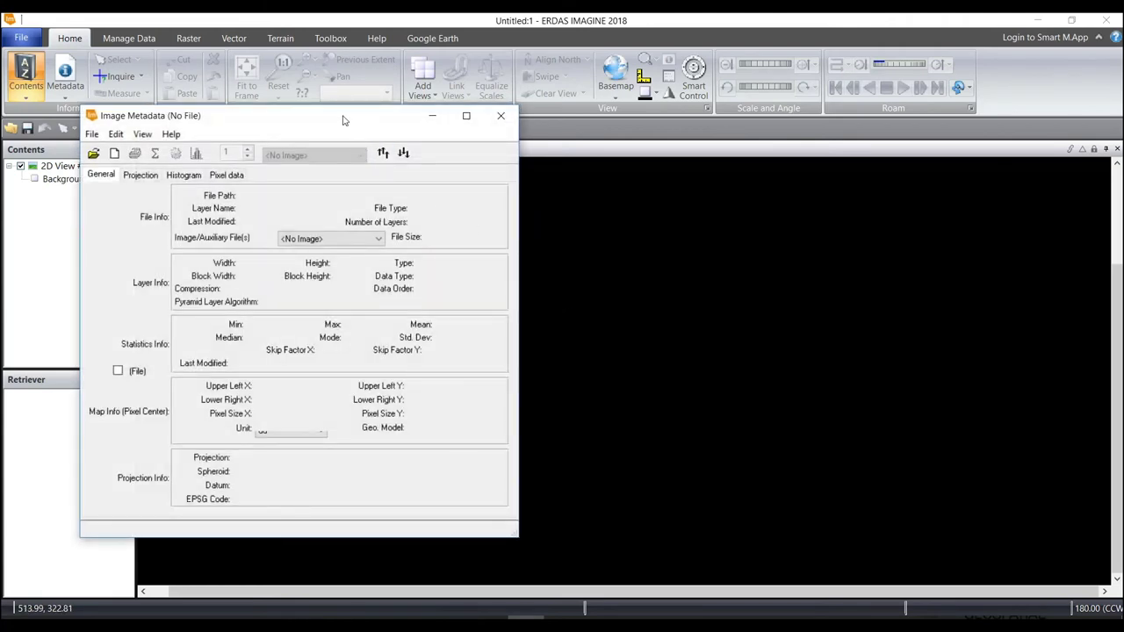
drag(344, 119, 635, 158)
click(384, 189)
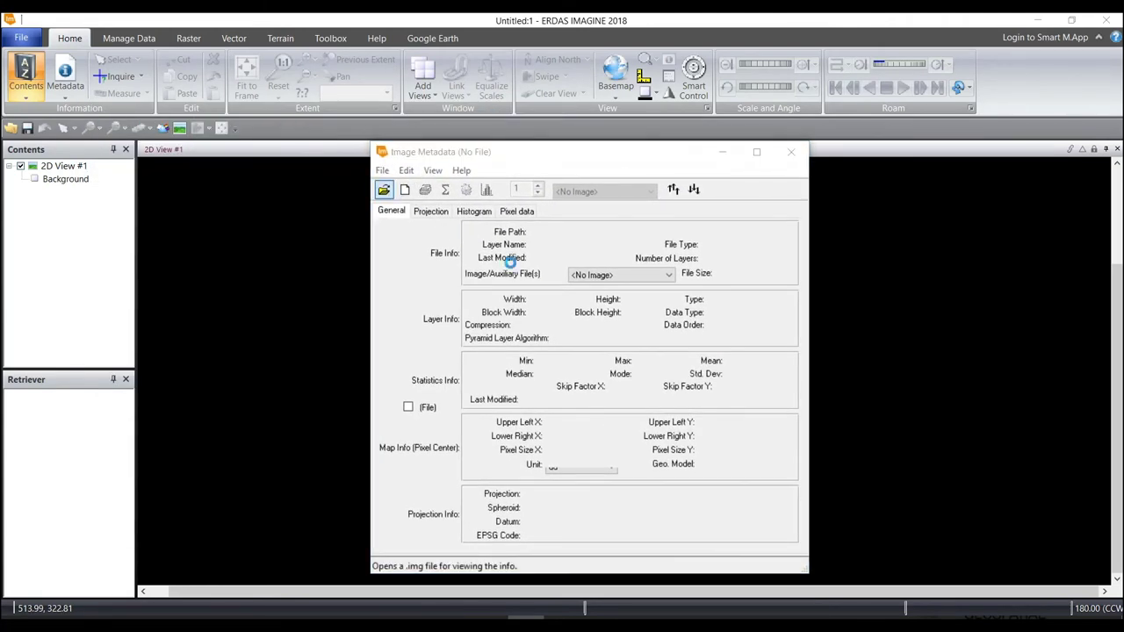
double_click(442, 302)
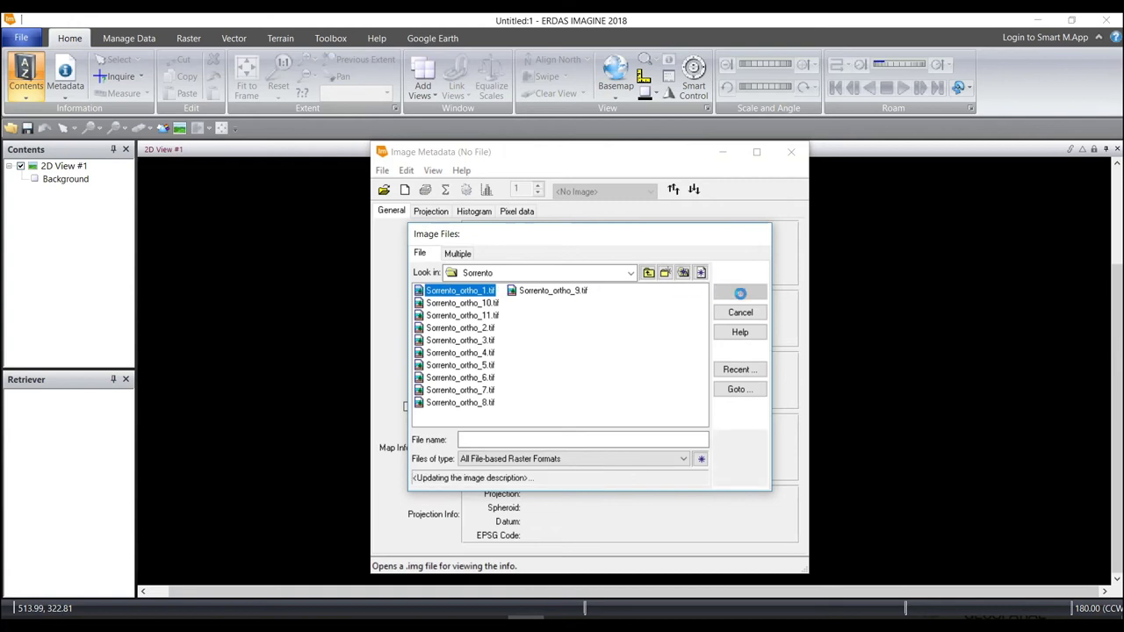
click(740, 292)
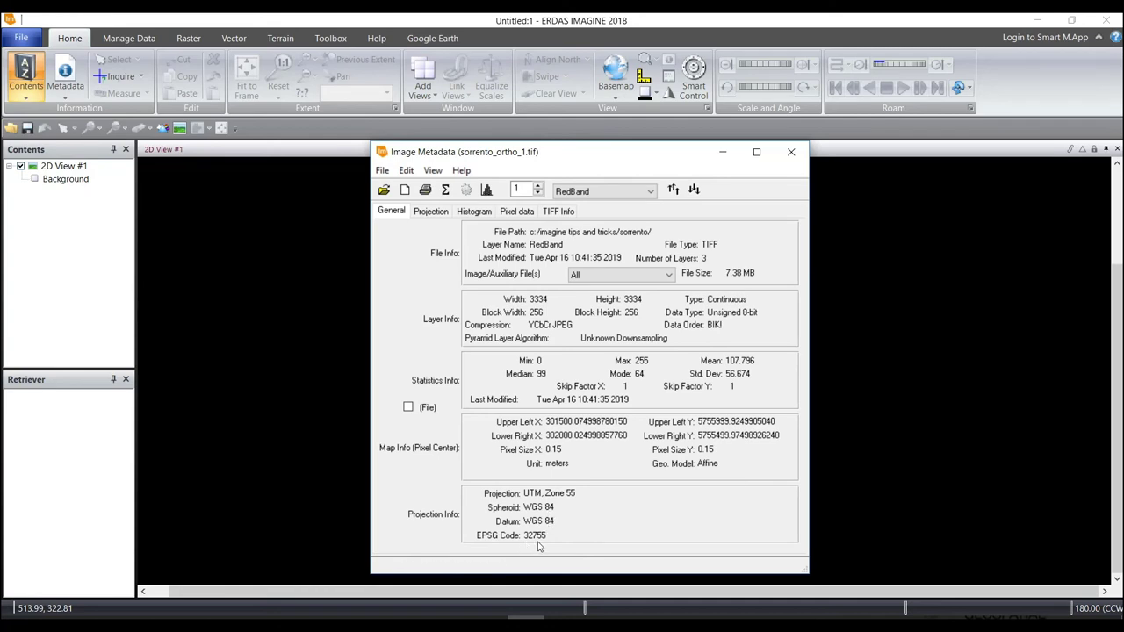
click(383, 190)
Load Sorrento_ortho_10.tif into the metadata viewer, showing mean 132.301 and UTM Zone 55 WGS 84.
click(462, 303)
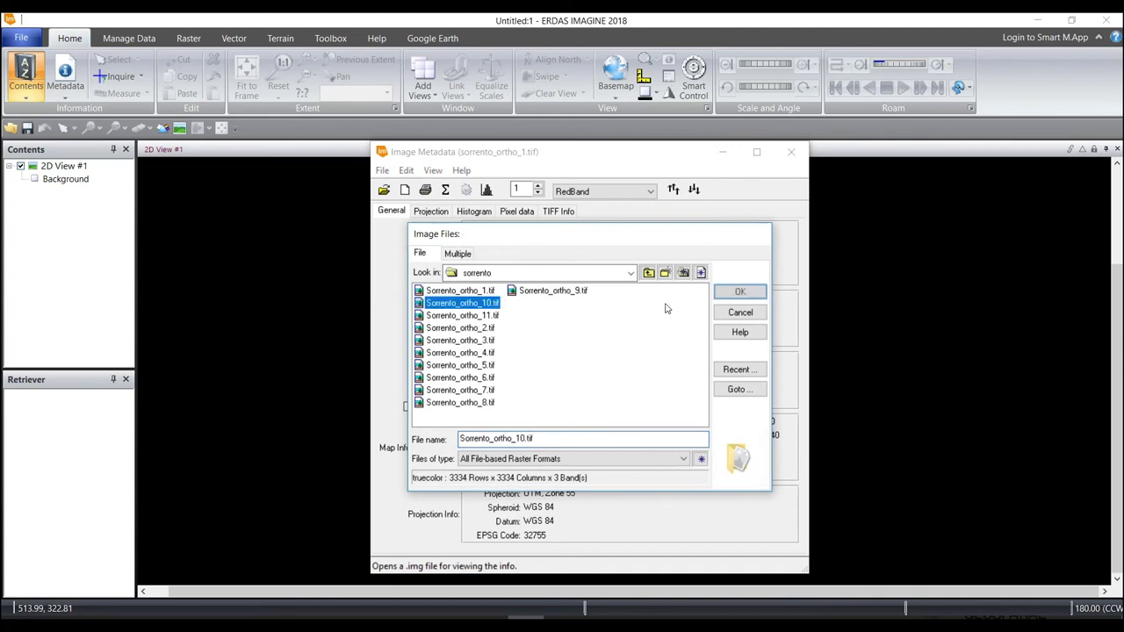
click(740, 292)
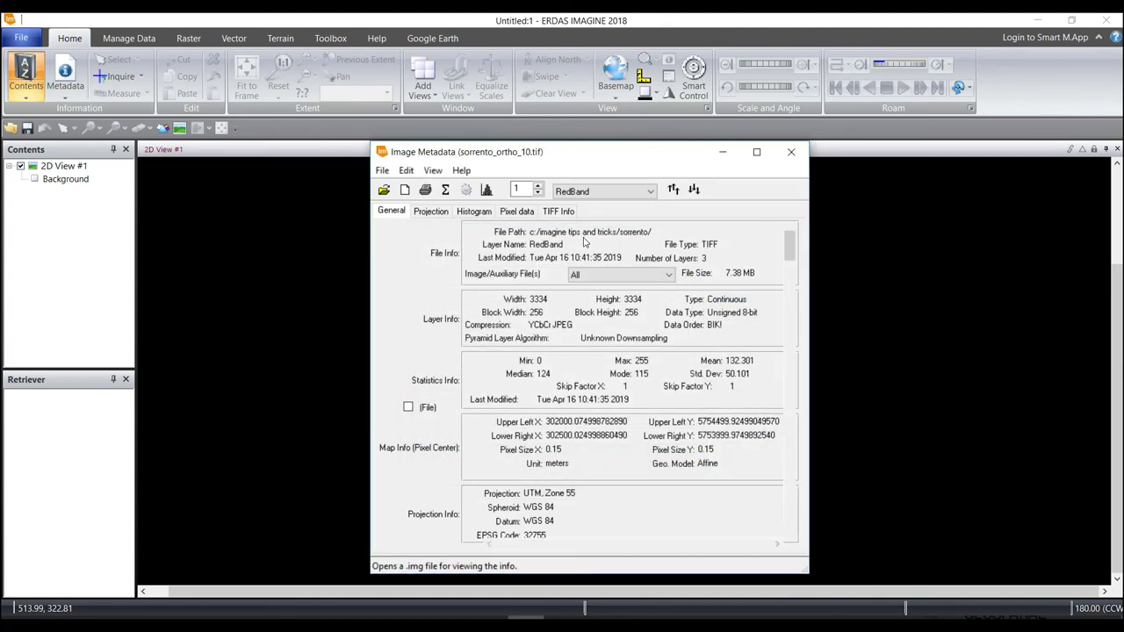